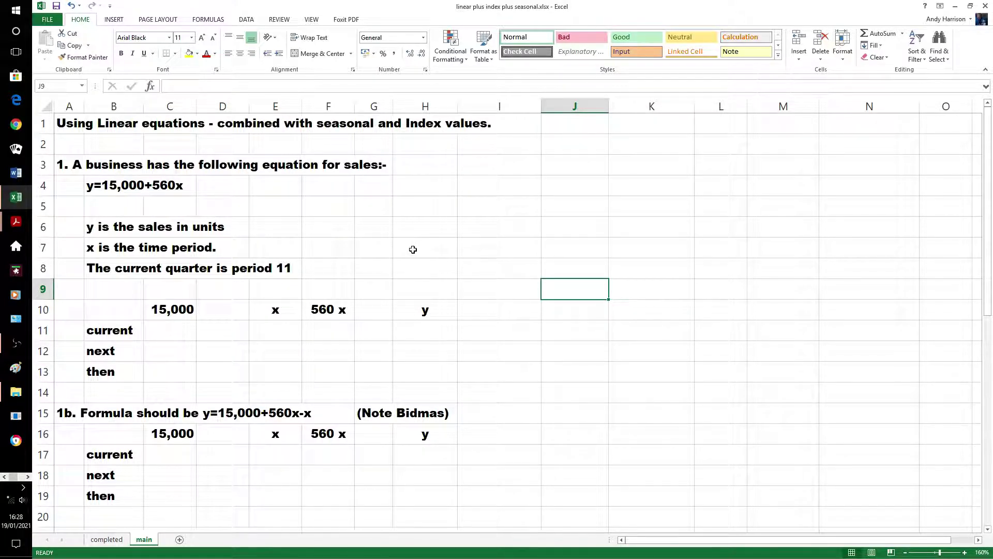
Step: Enter the 15,000 constant in C11 and period 11 in E11
click(166, 335)
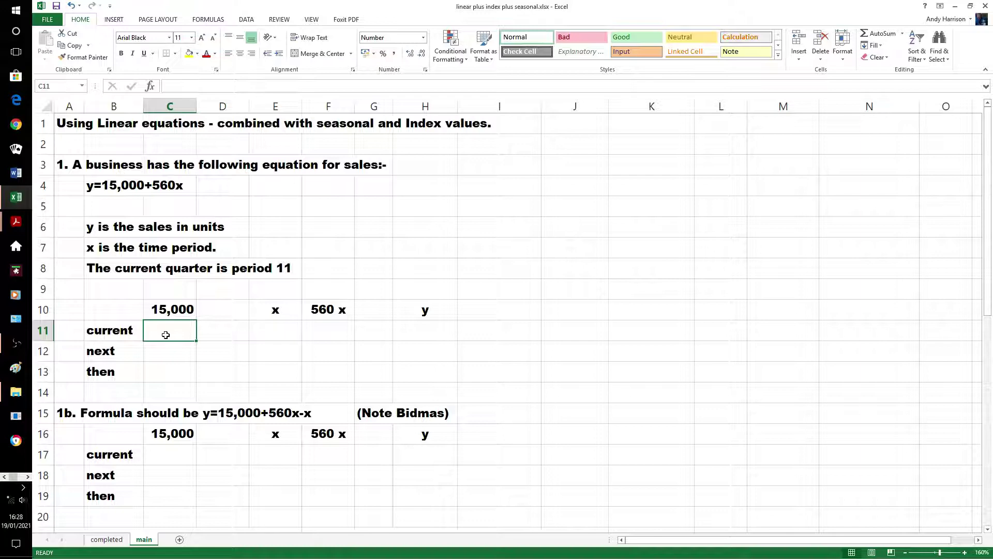
text(15000)
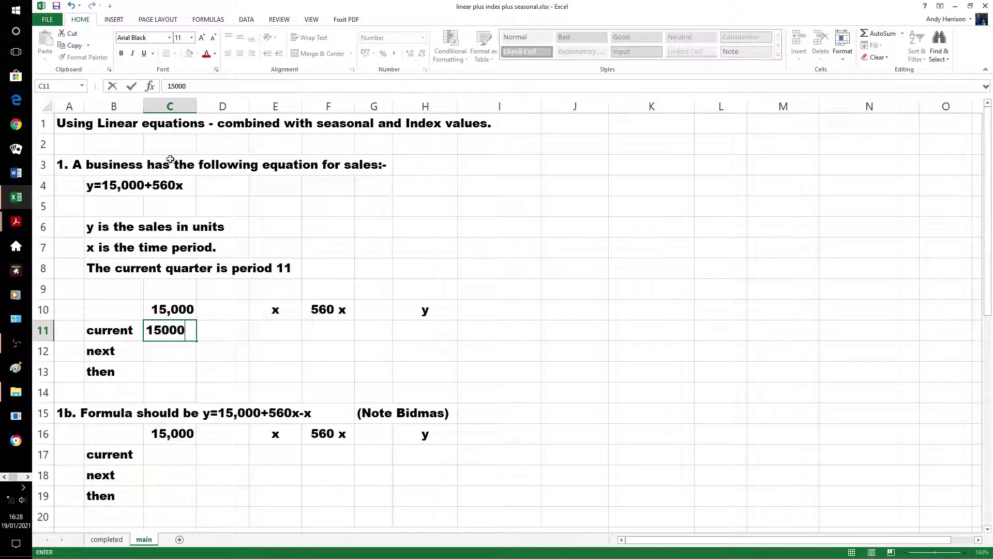
click(282, 334)
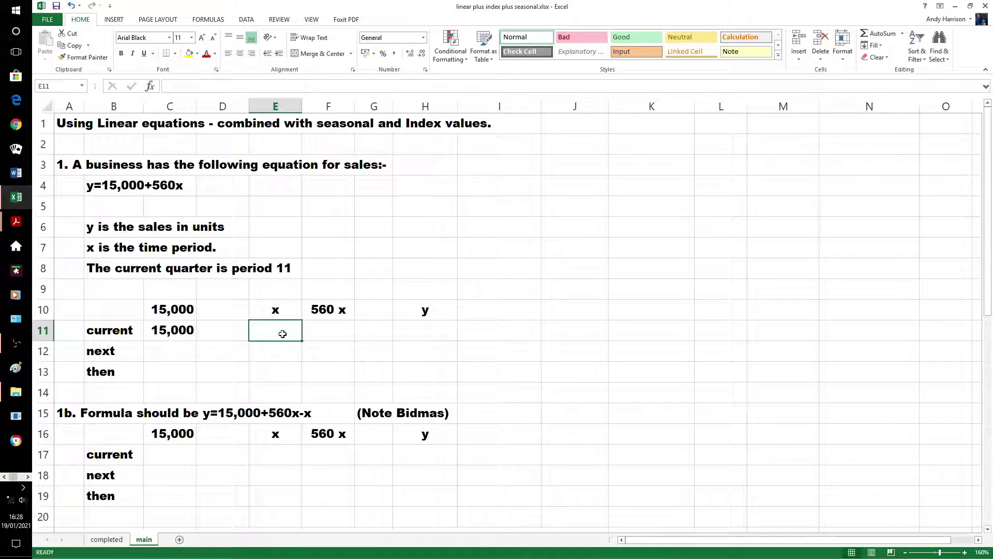
text(114)
key(BackSpace)
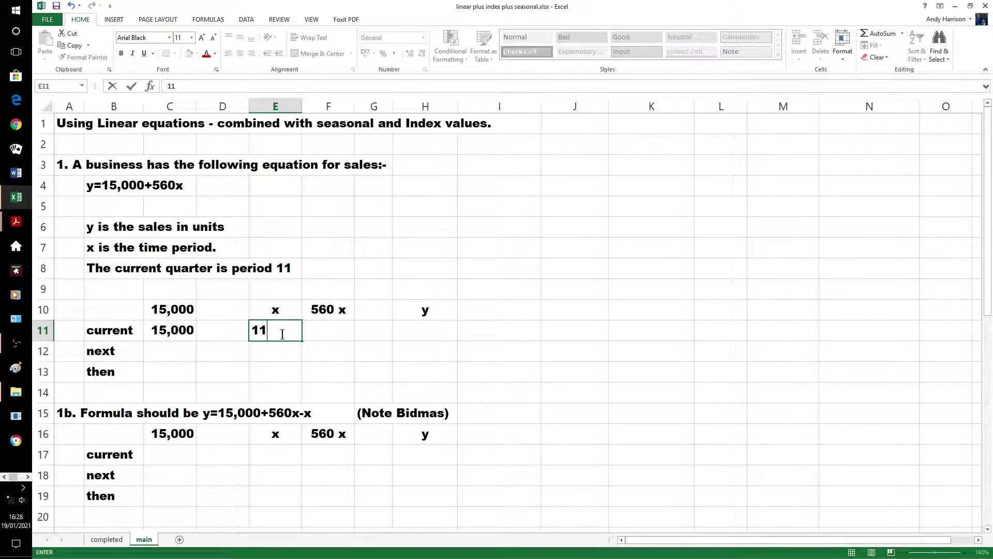
click(487, 324)
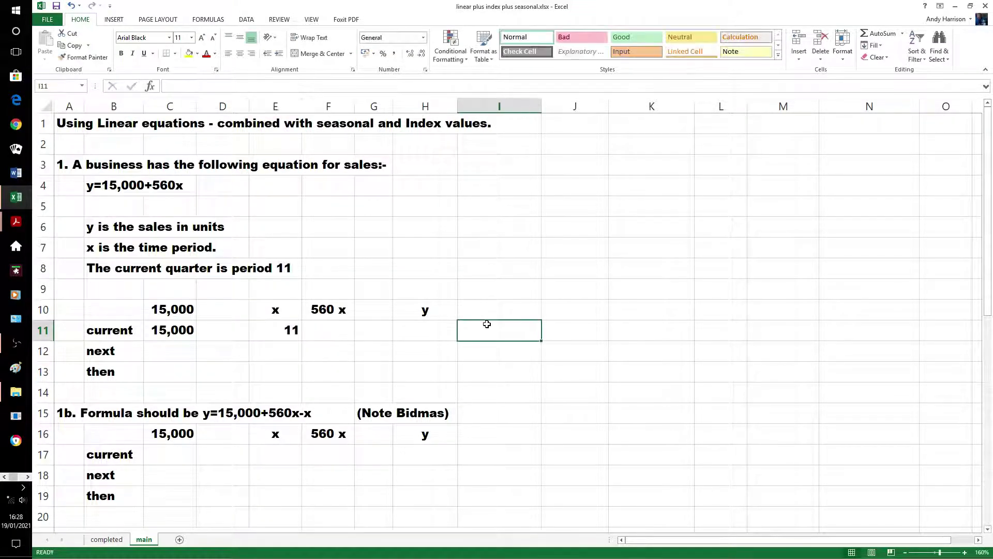
Step: Add =560*E11 in F11 (6160) and =C11+F11 in H11 (21,160)
click(341, 334)
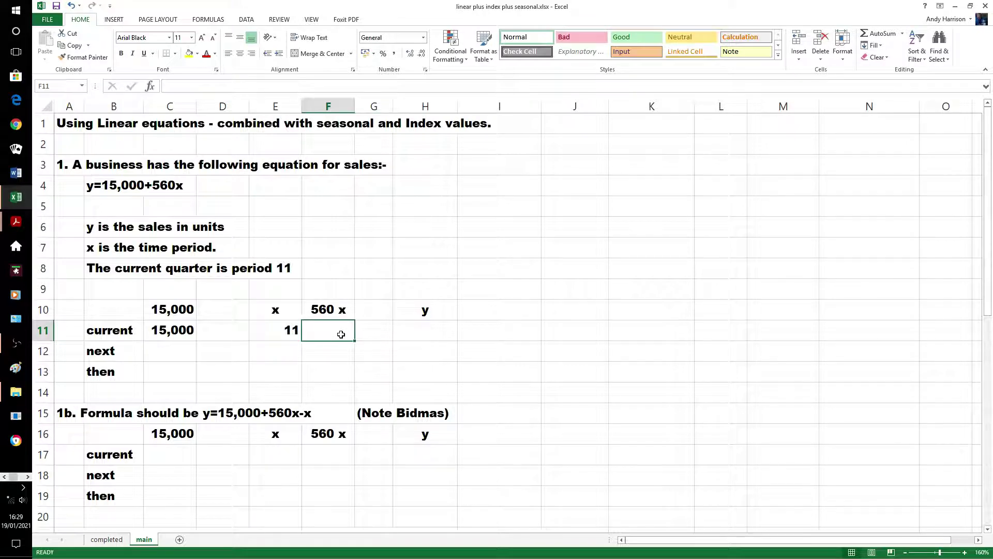
text(=)
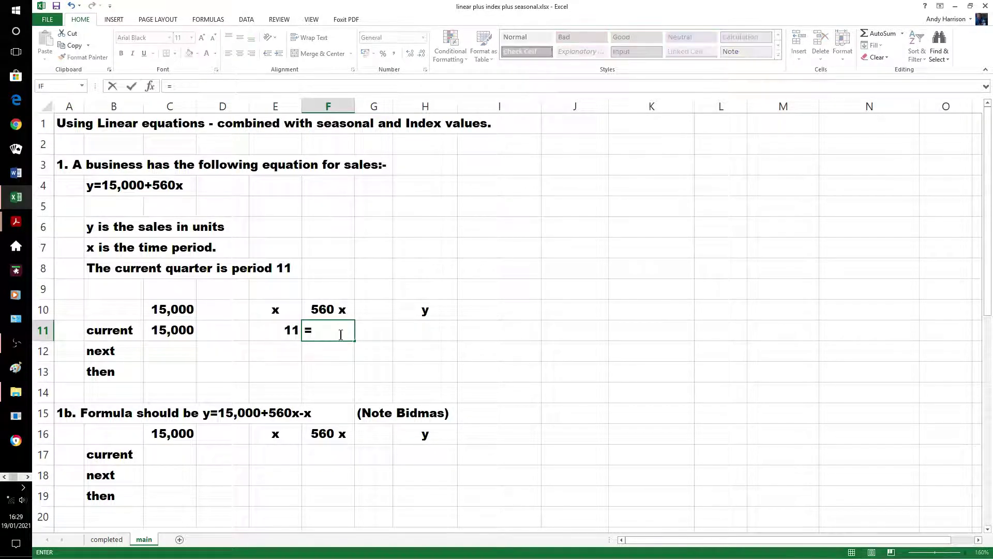
text(560*e11)
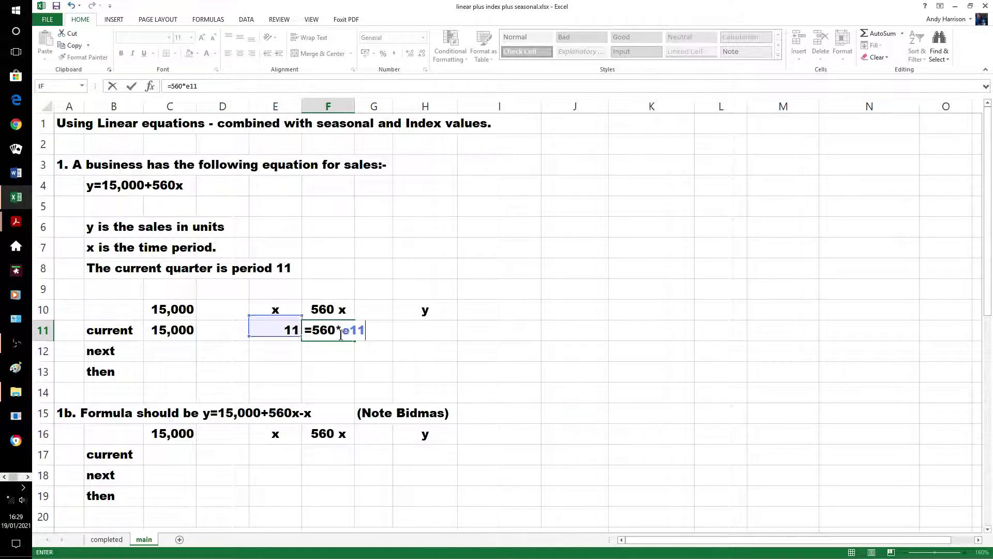
key(Return)
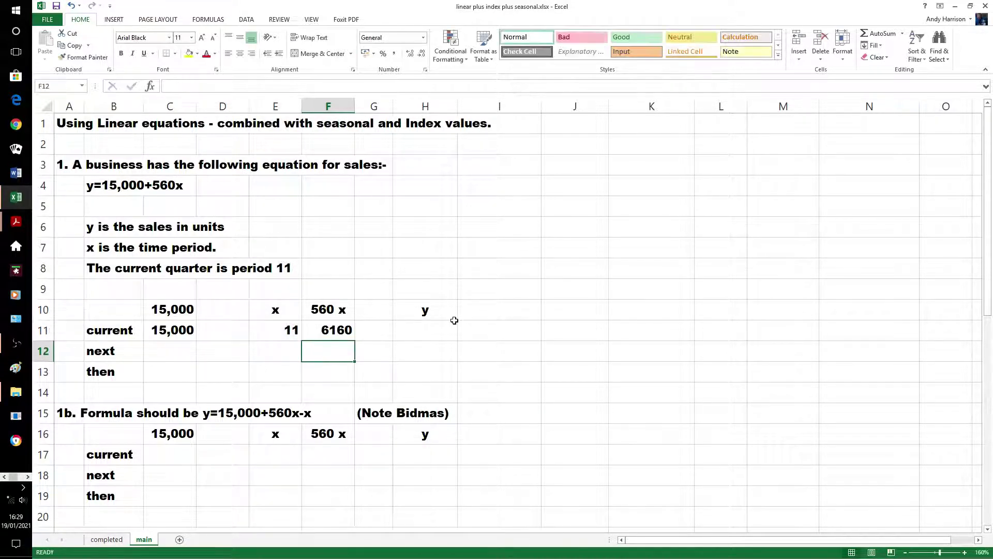
click(435, 331)
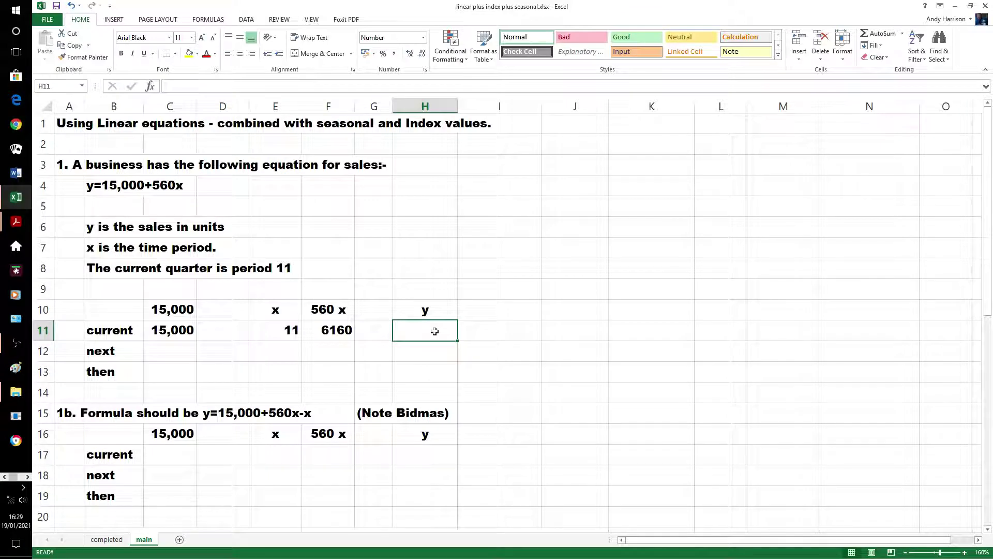
text(=)
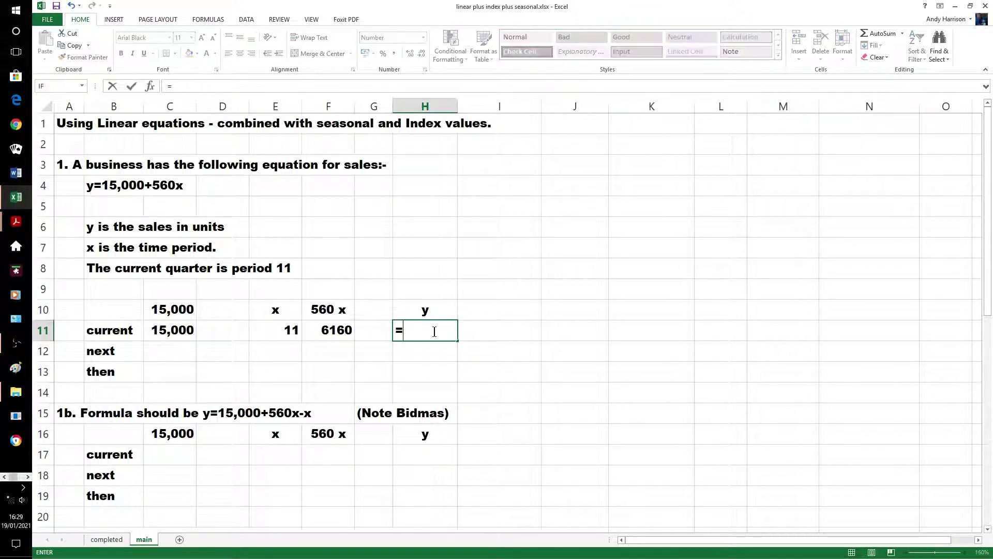
text(c1)
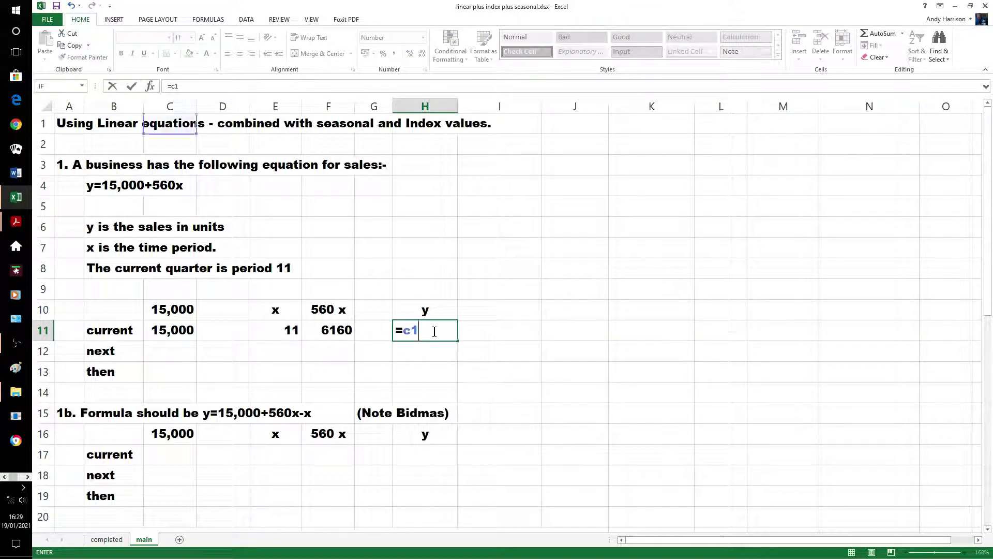
text(1+)
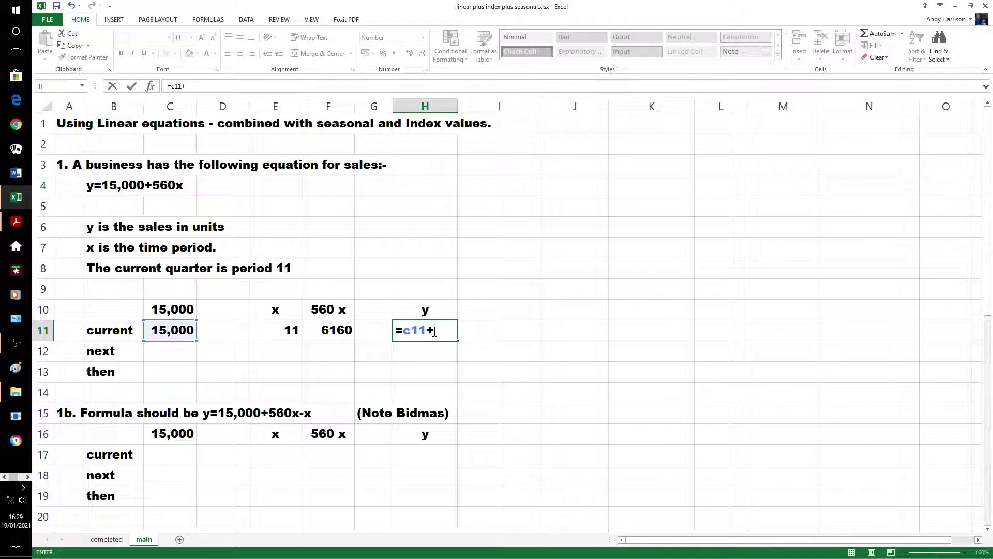
text(f)
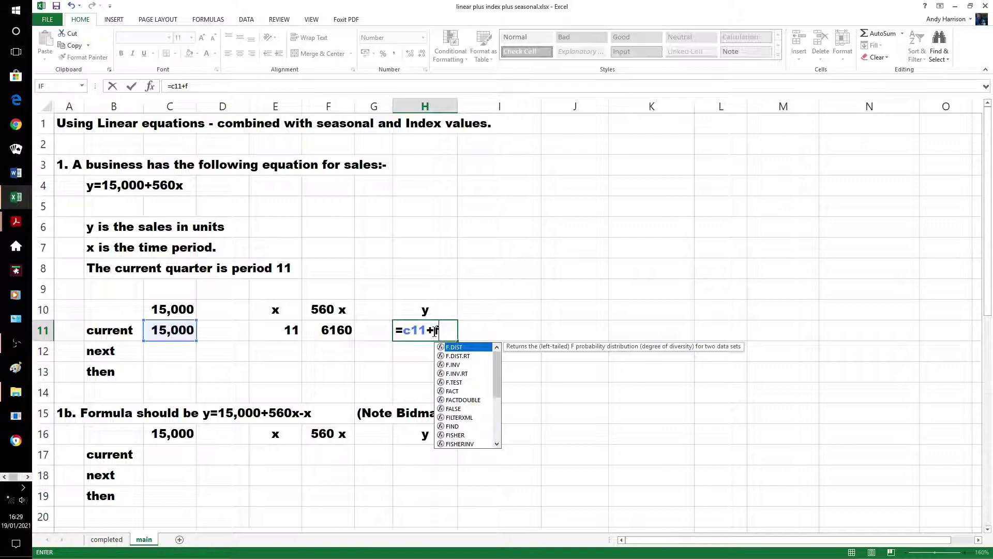
text(11)
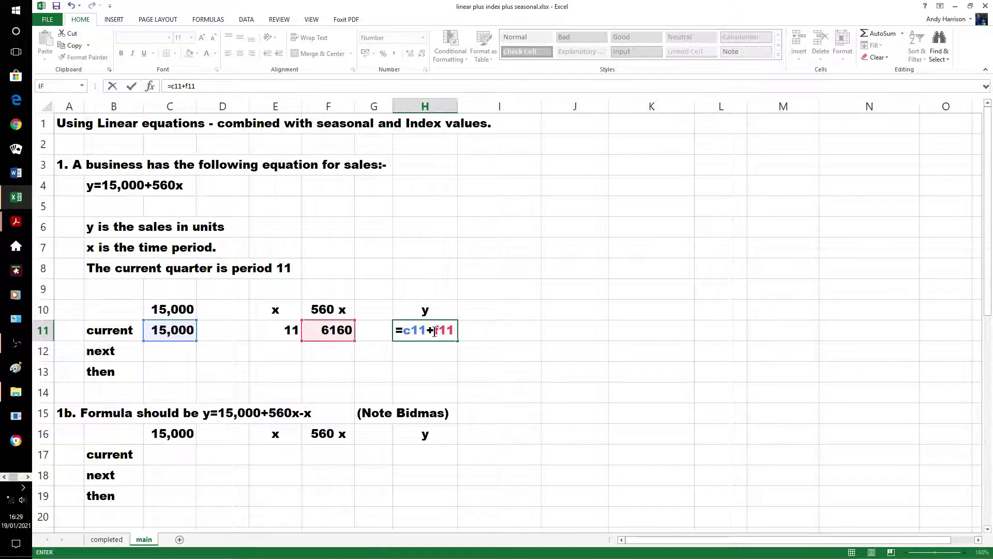
key(Return)
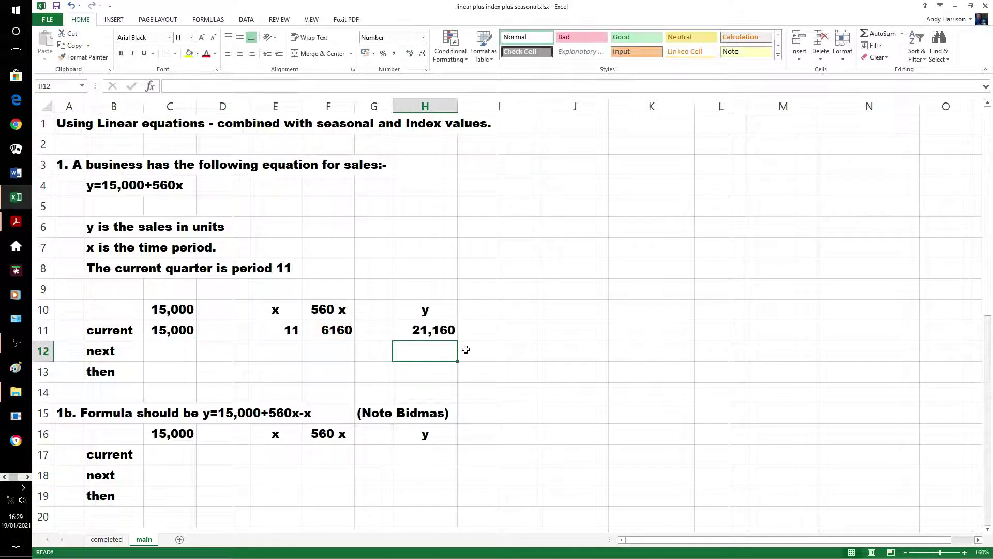
Step: Fill the 15,000 constant down into rows 12 and 13
click(178, 333)
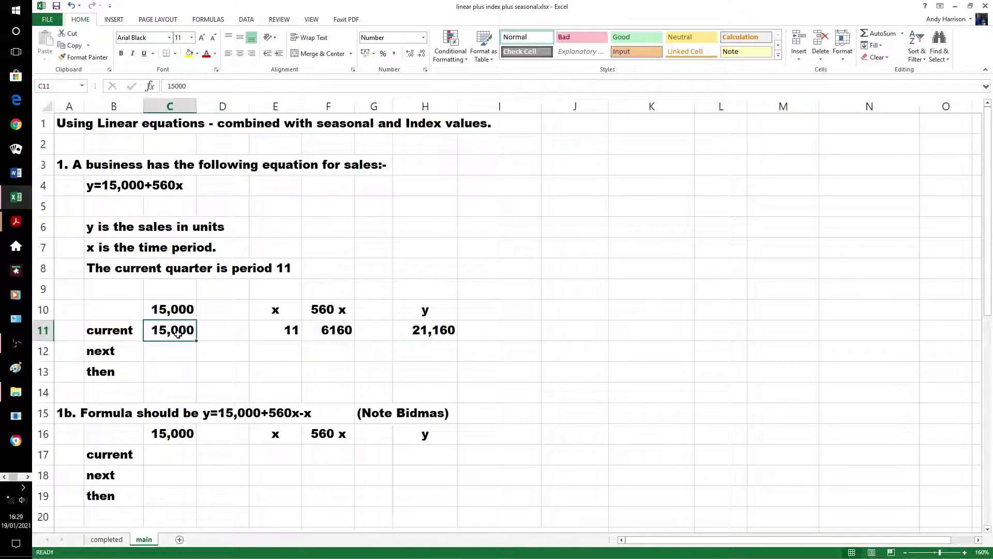
key(shift+Down)
key(shift+Down)
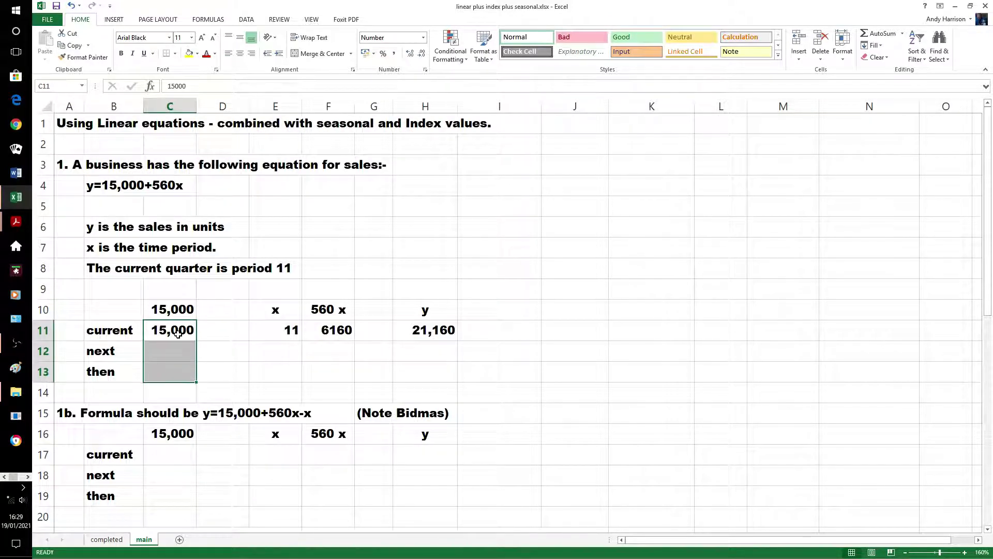
key(ctrl+d)
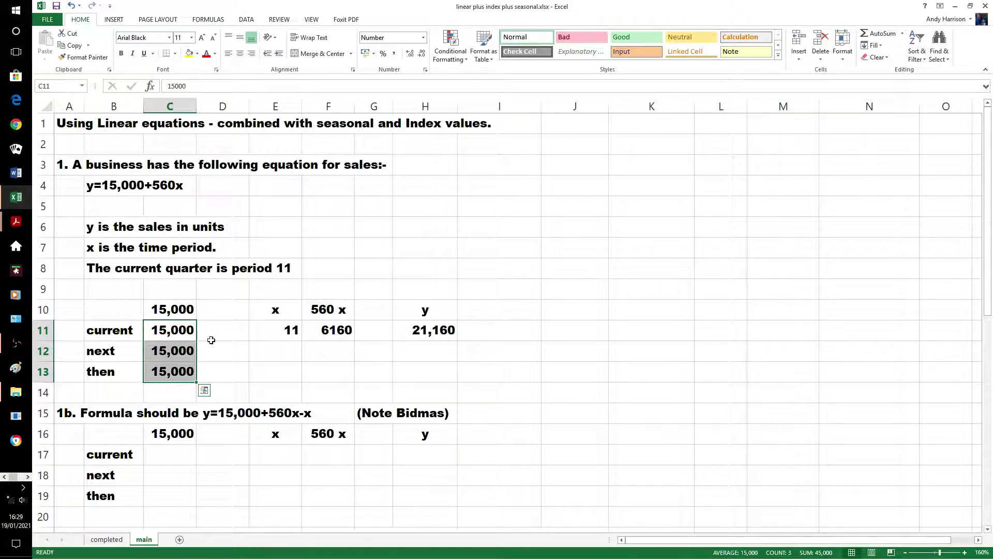
click(246, 352)
Step: Enter periods 12 and 13 in E12 and E13
click(289, 347)
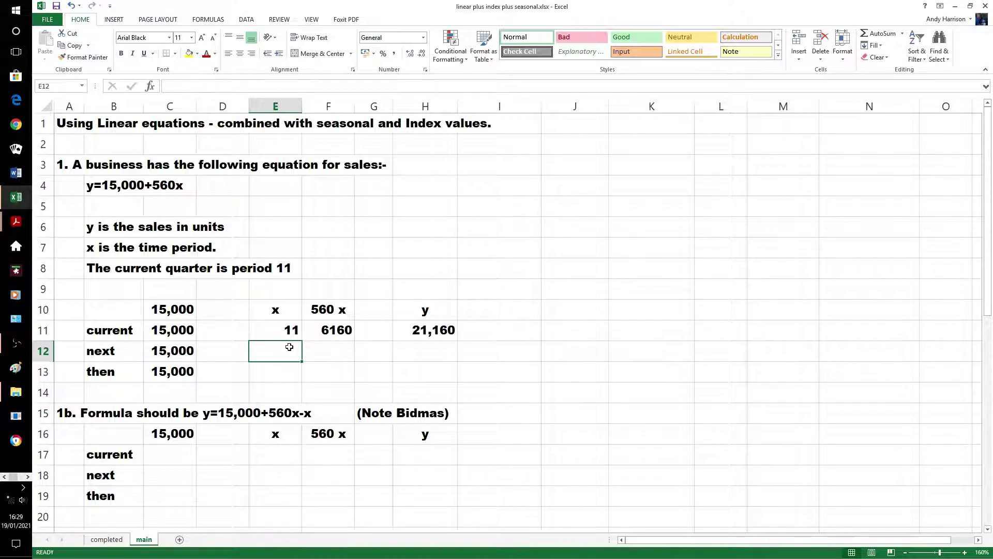
text(12)
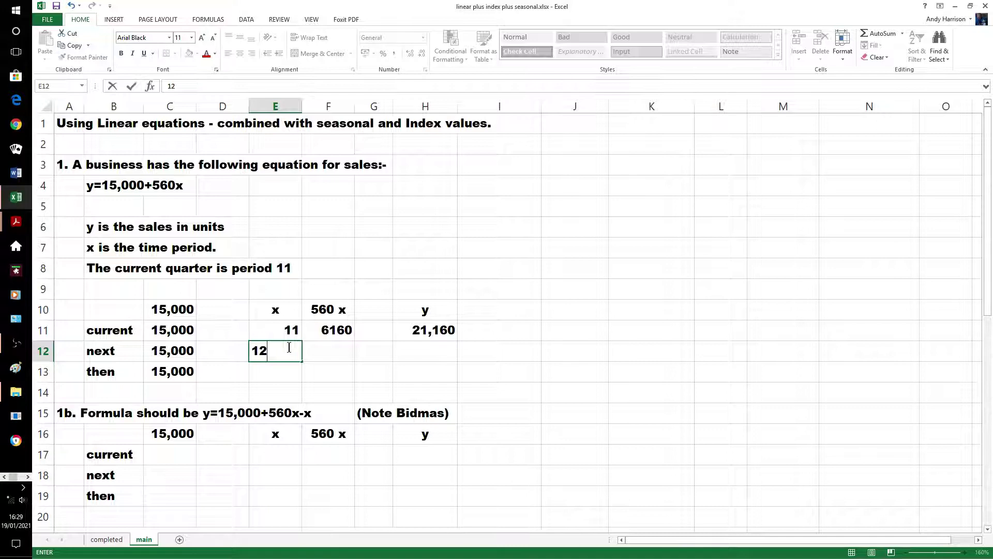
key(Return)
text(13)
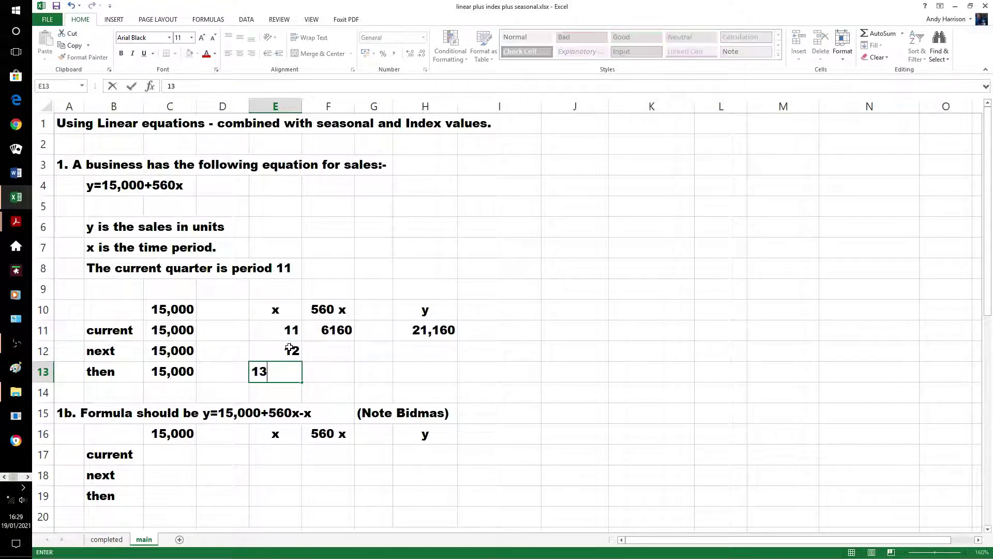
click(565, 338)
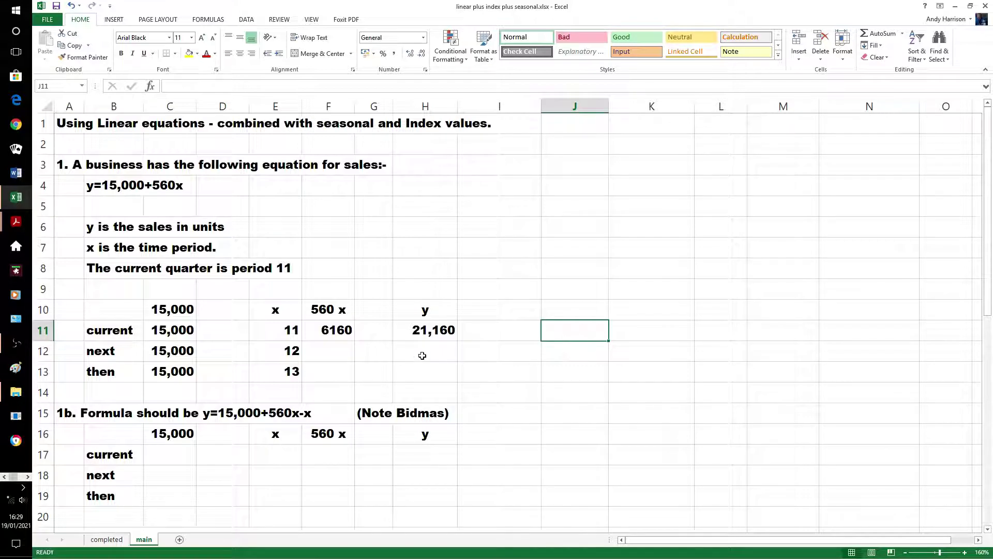
Step: Fill the 560x formula down to F13, giving 6720 and 7280
click(342, 330)
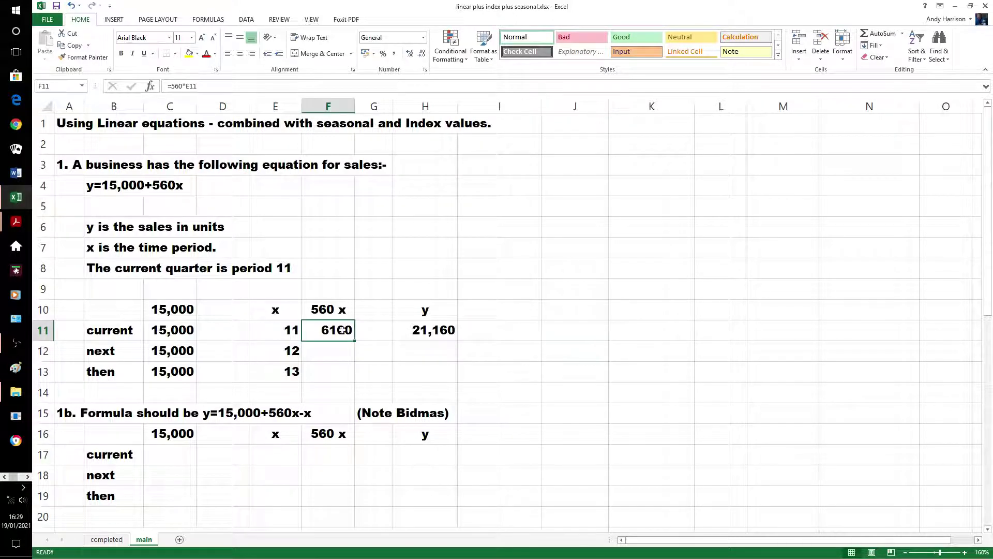
key(shift+Down)
key(shift+Down)
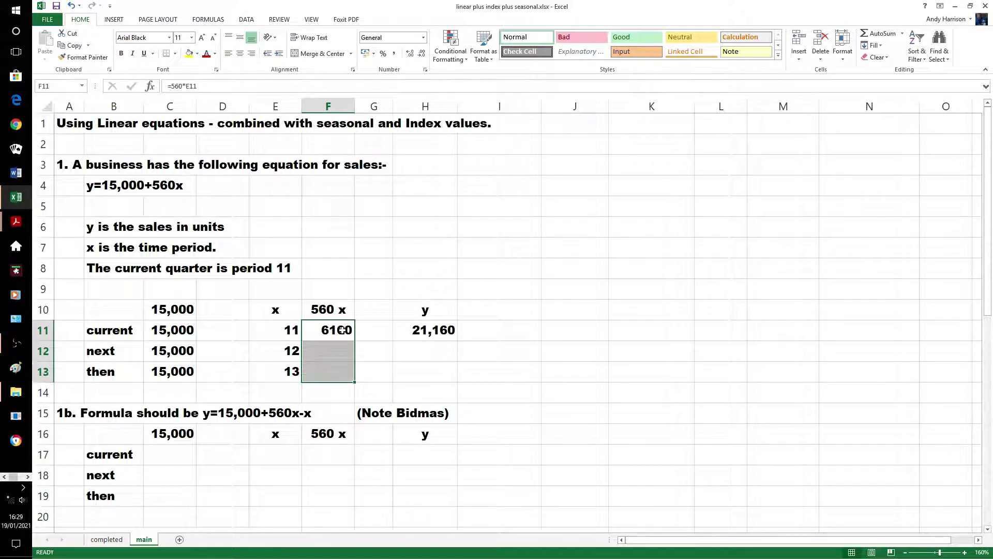
key(ctrl+d)
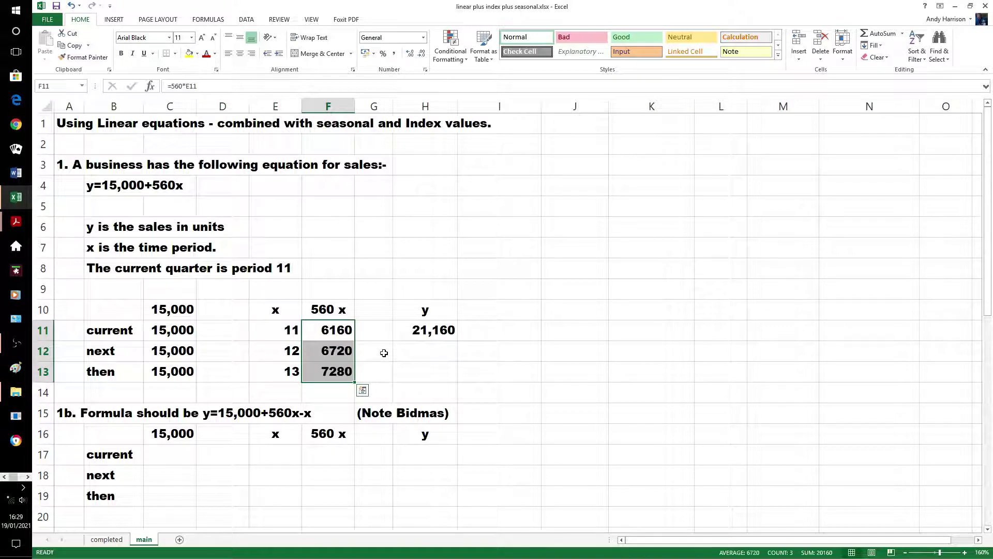
click(358, 351)
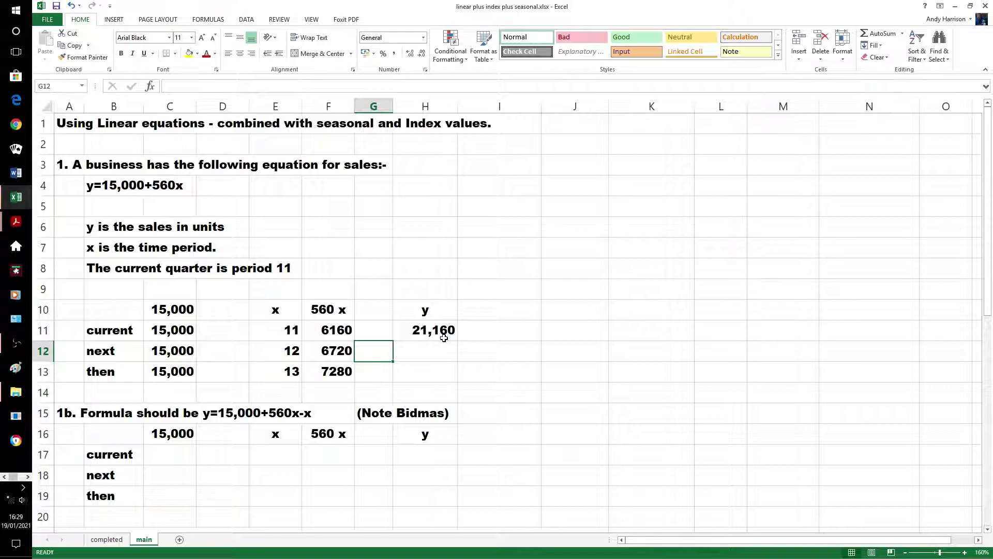
Step: Fill the y formula down H11:H13, giving 21,720 and 22,280
click(444, 334)
key(shift+Down)
key(shift+Down)
key(shift+Down)
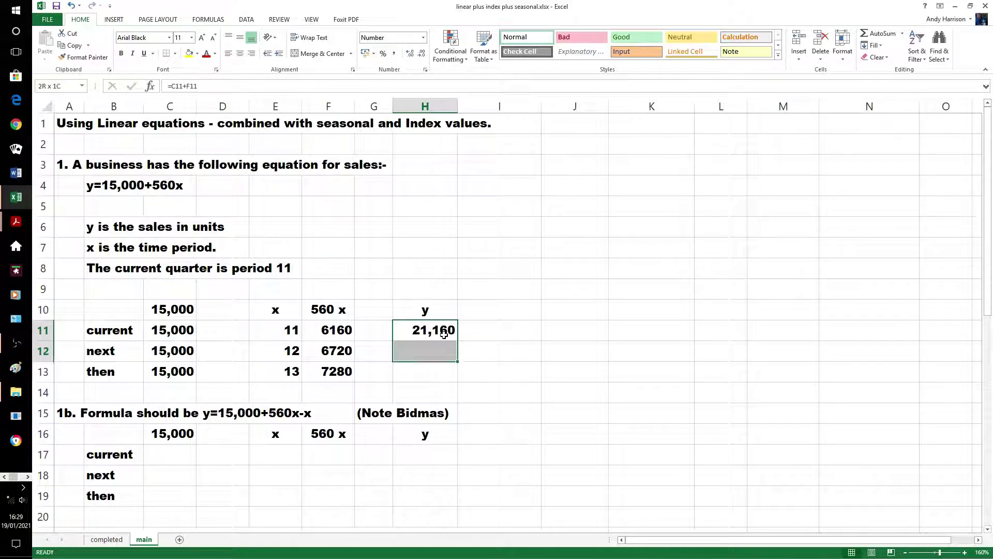
key(shift+Up)
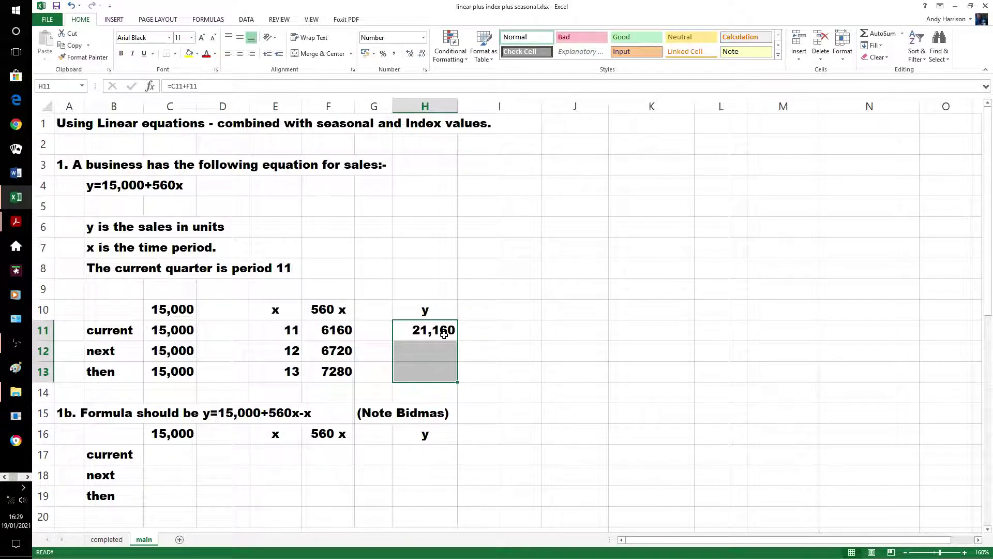
key(ctrl+d)
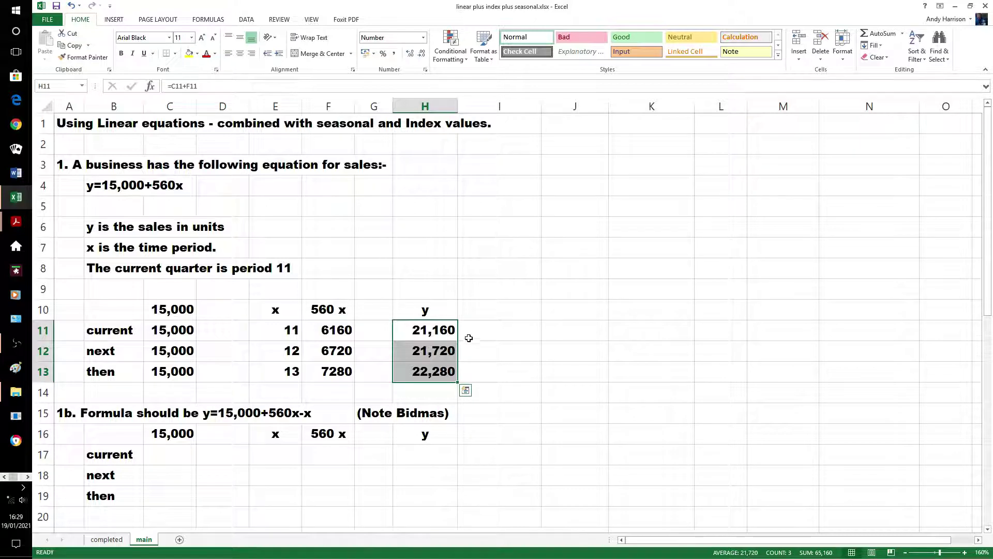
click(470, 339)
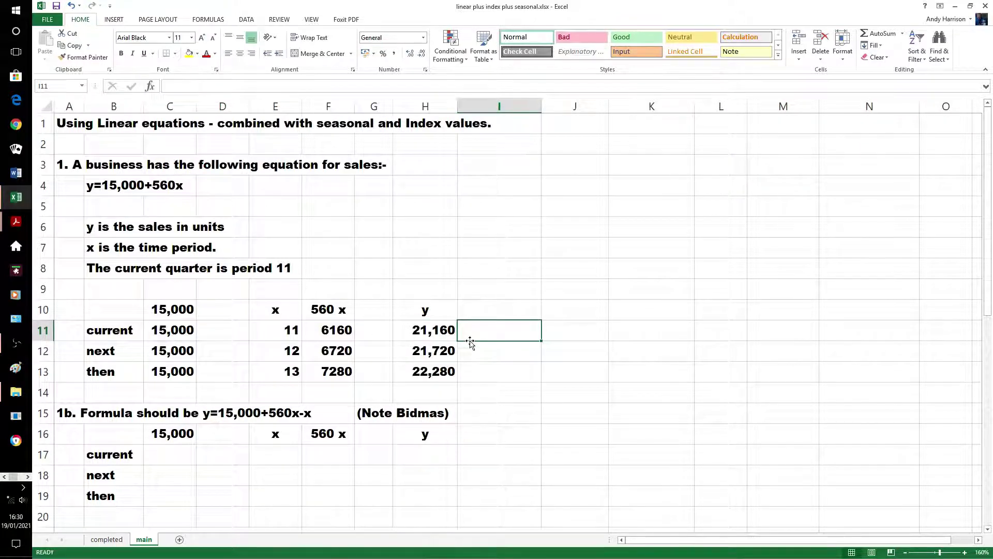
Step: Copy the 15,000 constant down the 1b table's current, next and then rows
scroll(496, 343, down, 1)
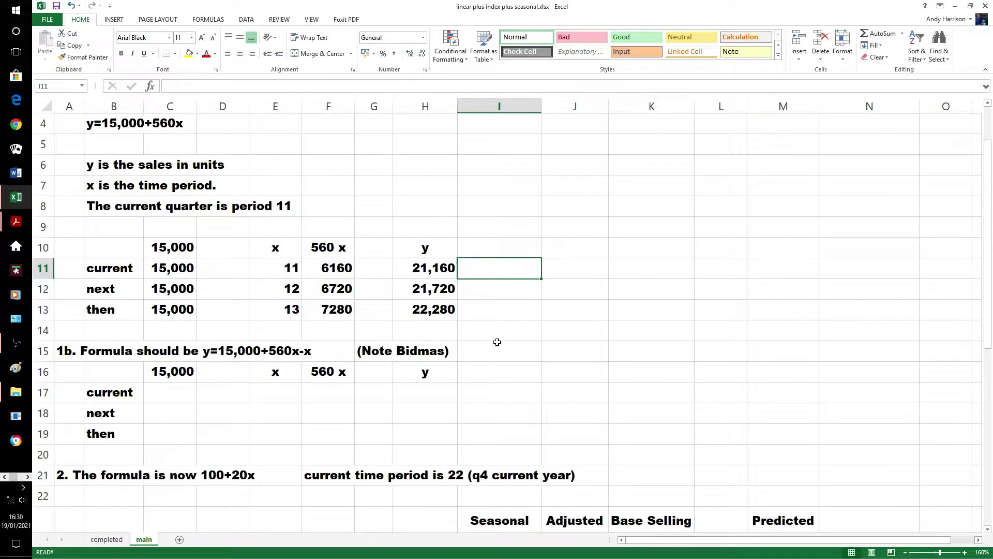
click(175, 379)
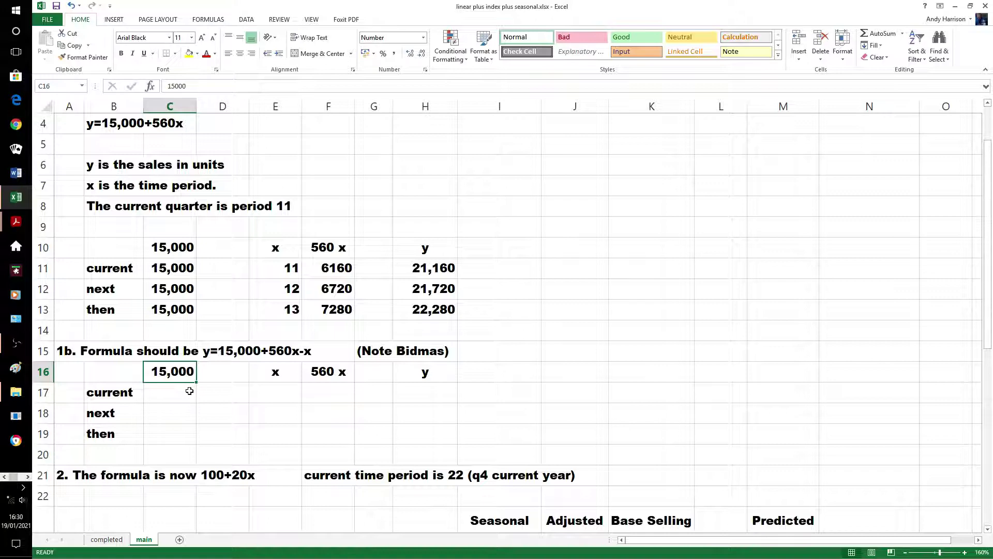
key(shift+Down)
key(shift+Down)
key(shift+Down)
key(ctrl+d)
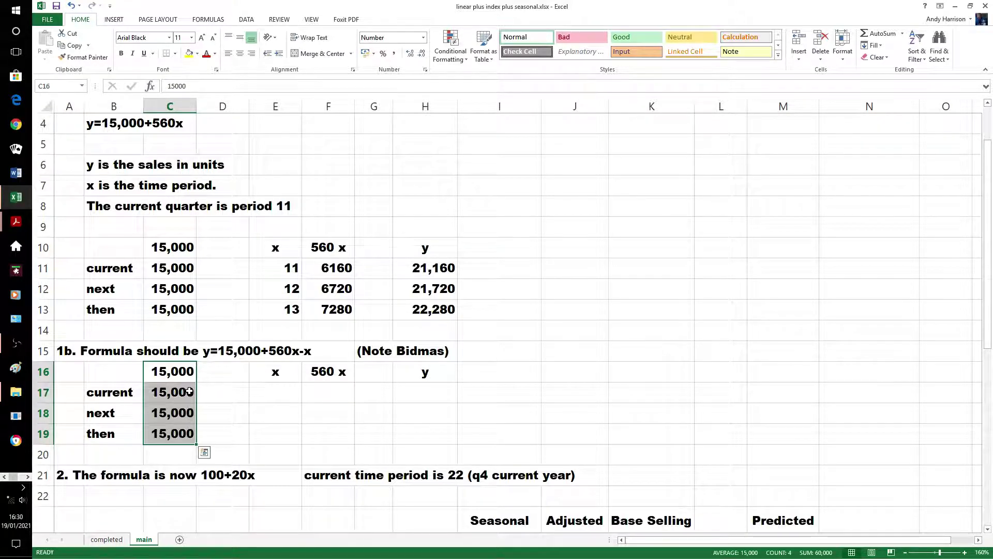
Step: Enter periods 11, 12 and 13 in the 1b table's x column
click(275, 390)
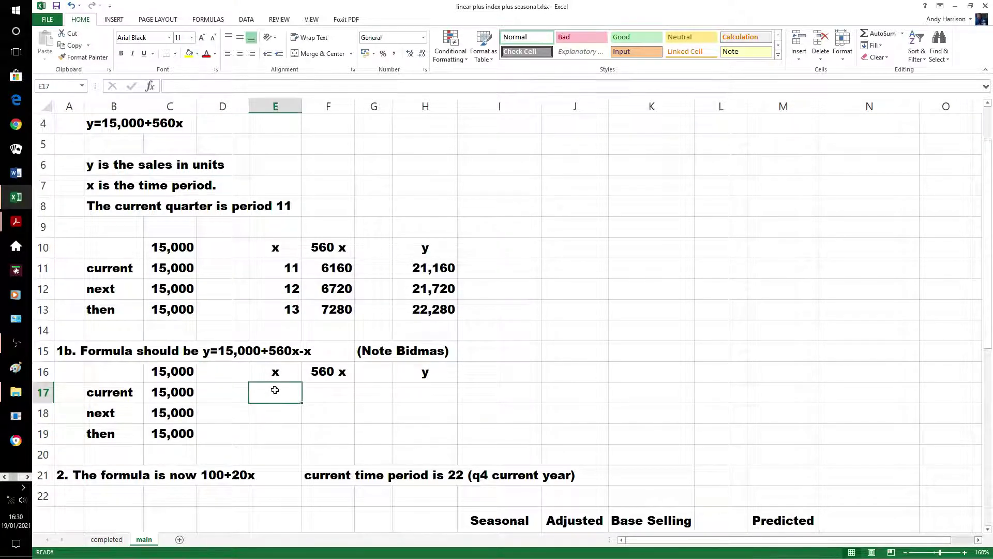
text(11)
key(Return)
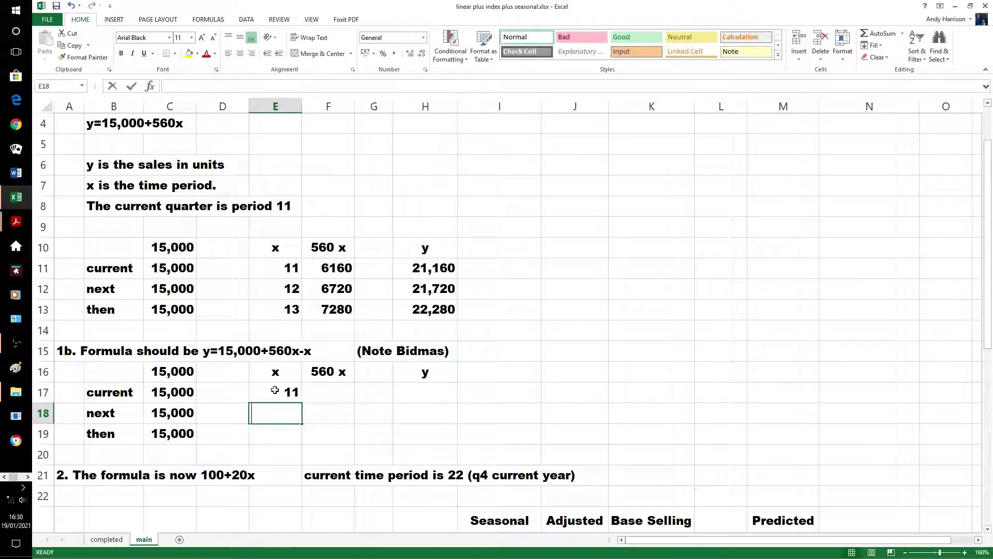
text(12)
key(Return)
text(13)
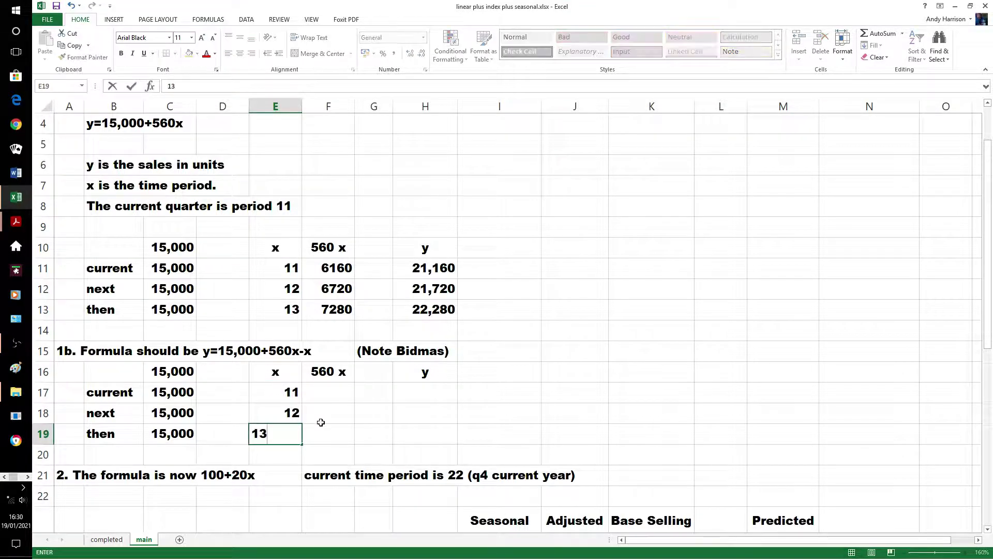
click(381, 396)
Step: Copy the 560x formula into F17 and fill it to F19 (6160, 6720, 7280)
click(345, 275)
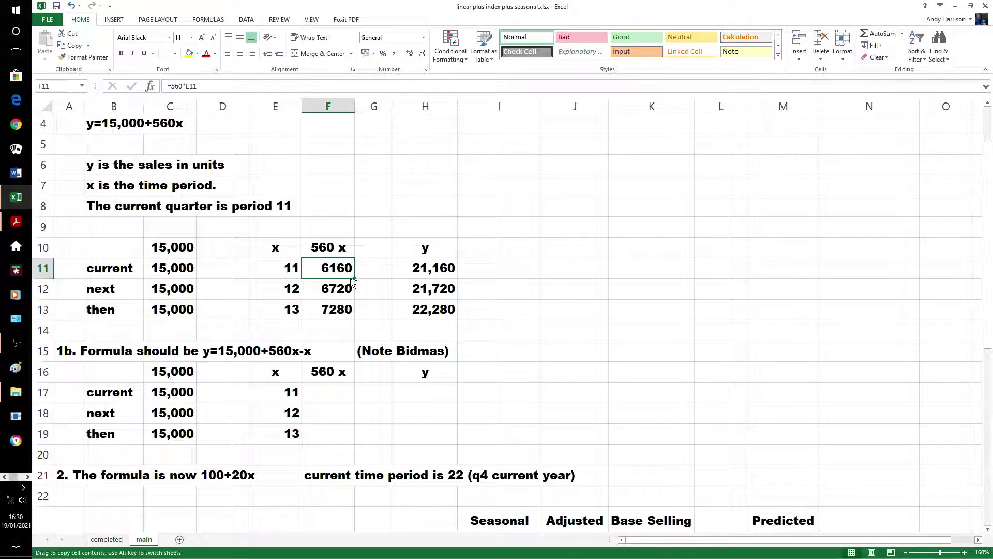
drag(354, 282, 337, 389)
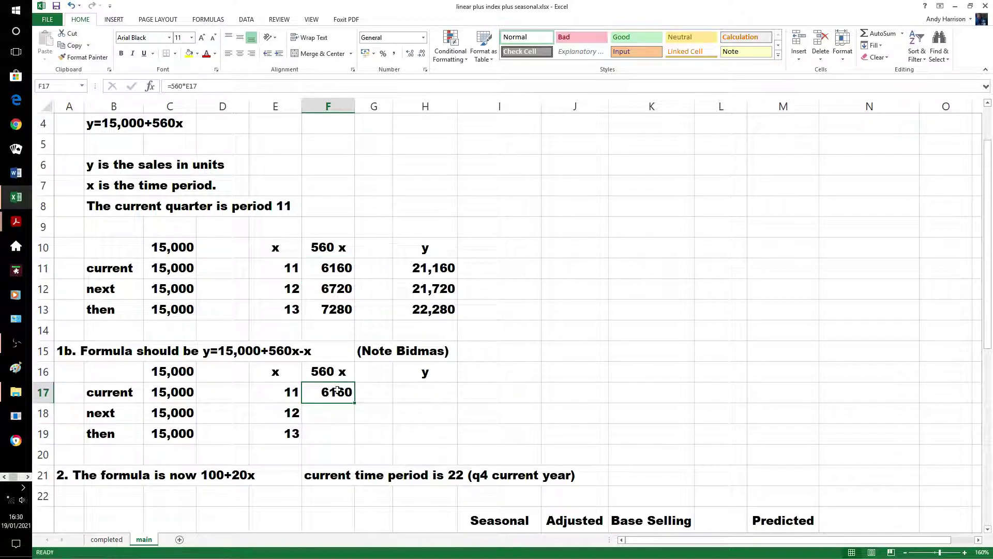
key(shift+Down)
key(shift+Down)
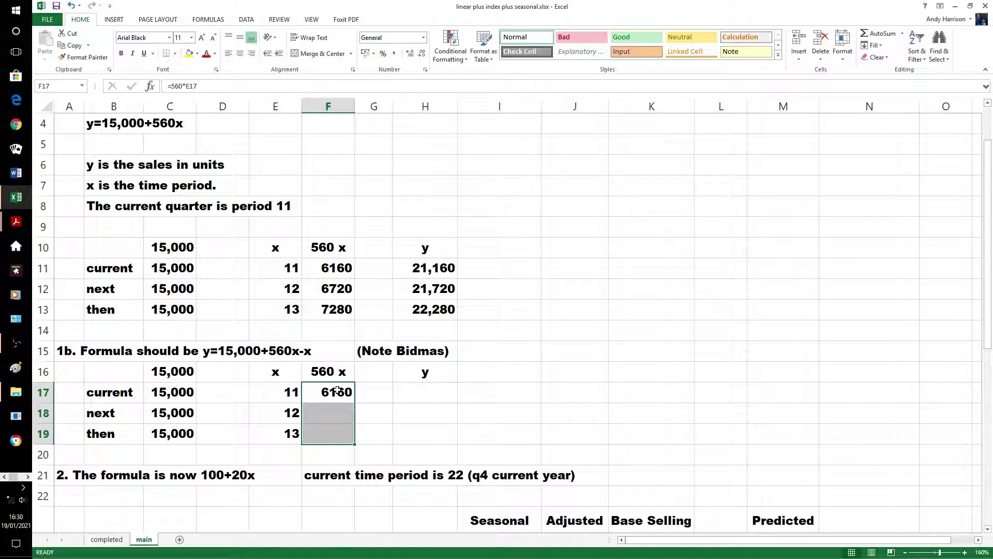
key(ctrl+d)
click(440, 392)
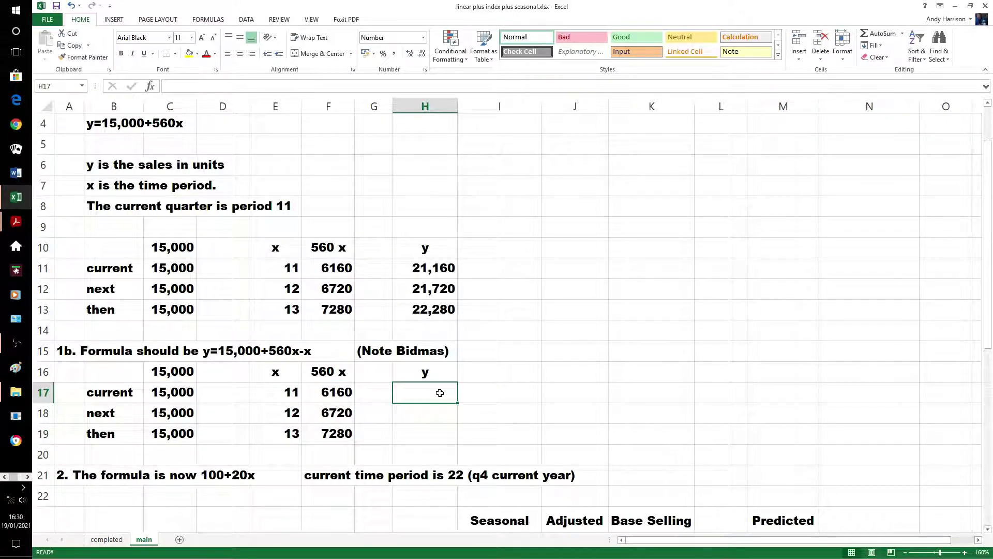
text(=)
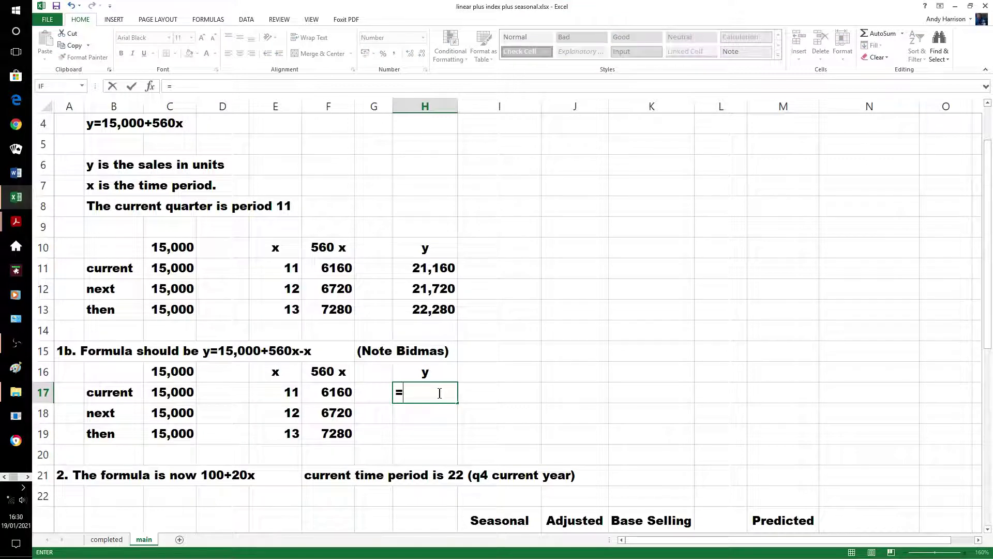
text(c17)
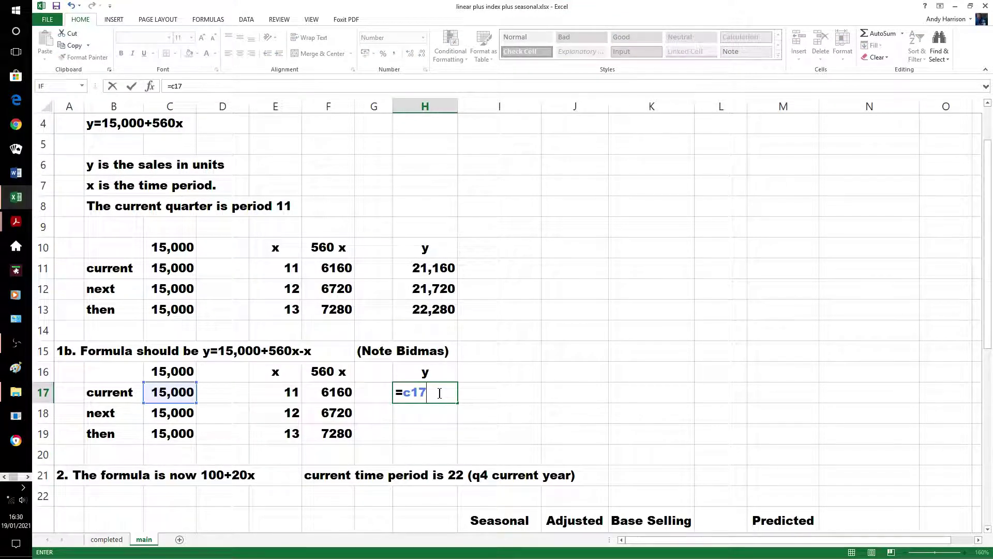
text(+f)
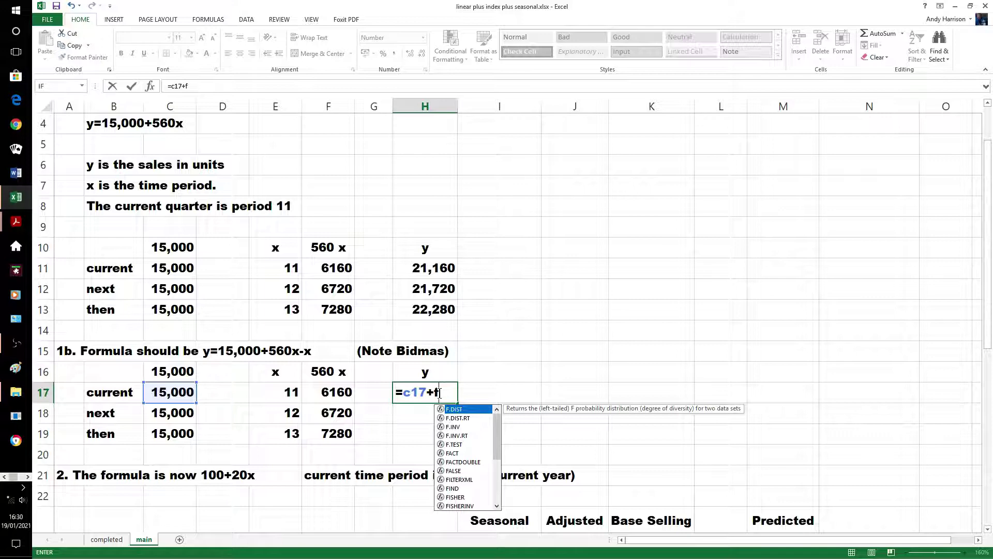
text(17)
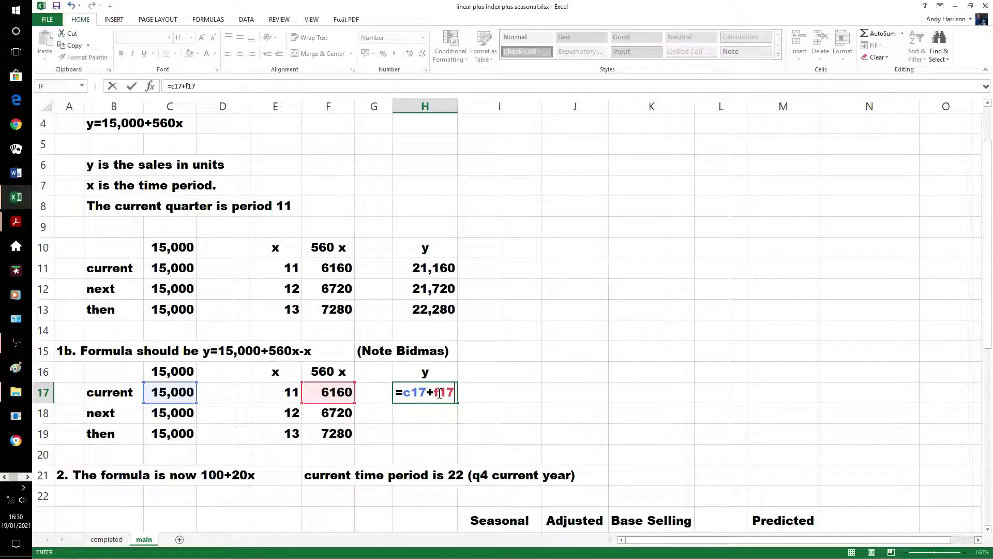
text(-e)
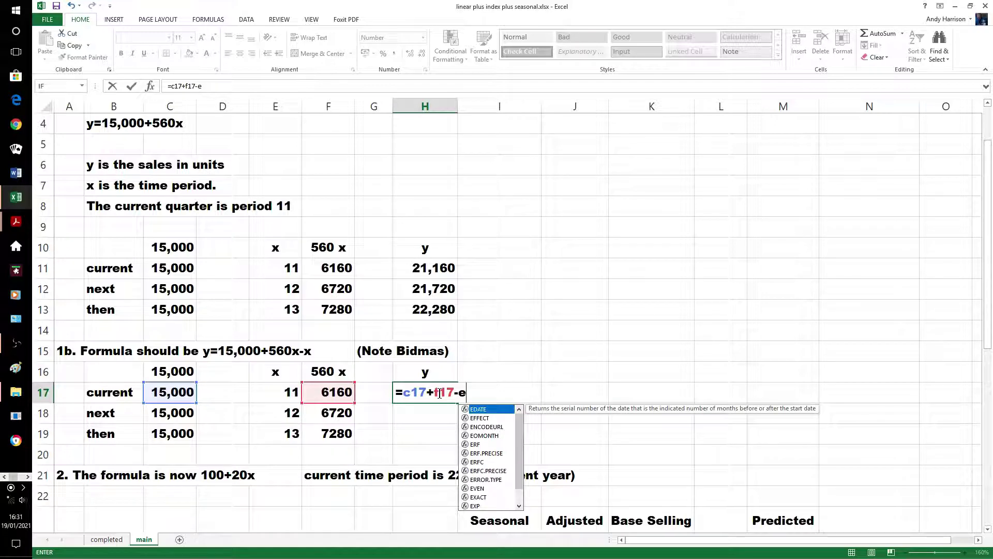
text(17)
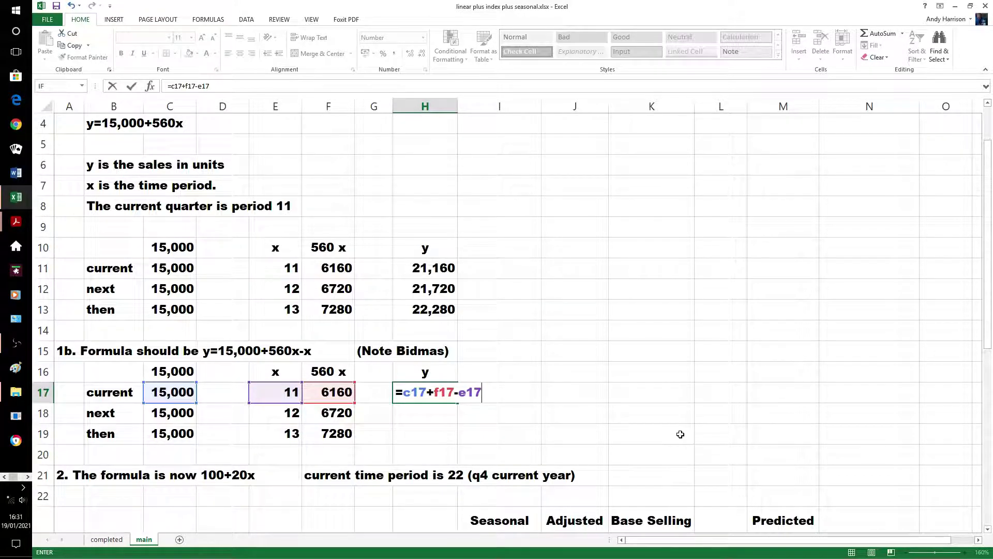
key(Return)
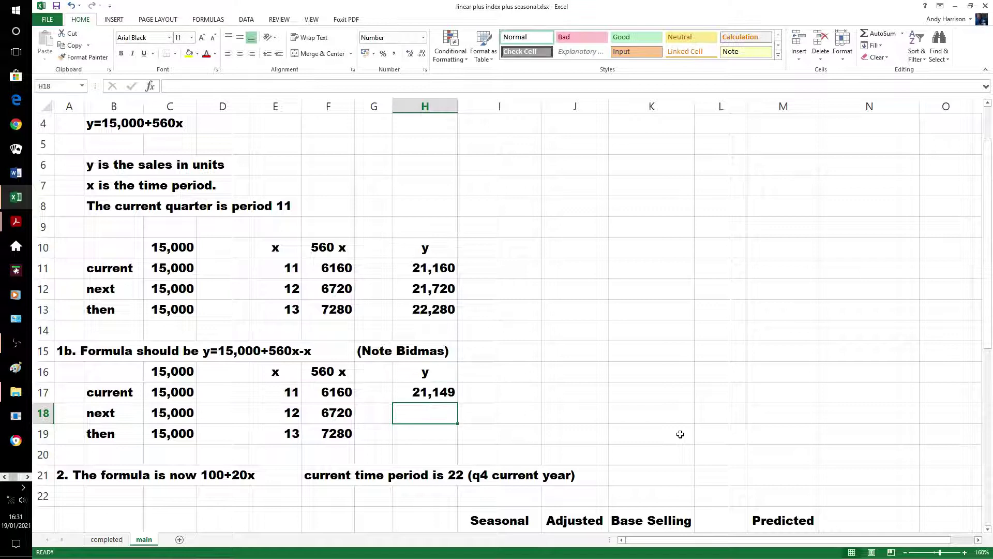
key(Up)
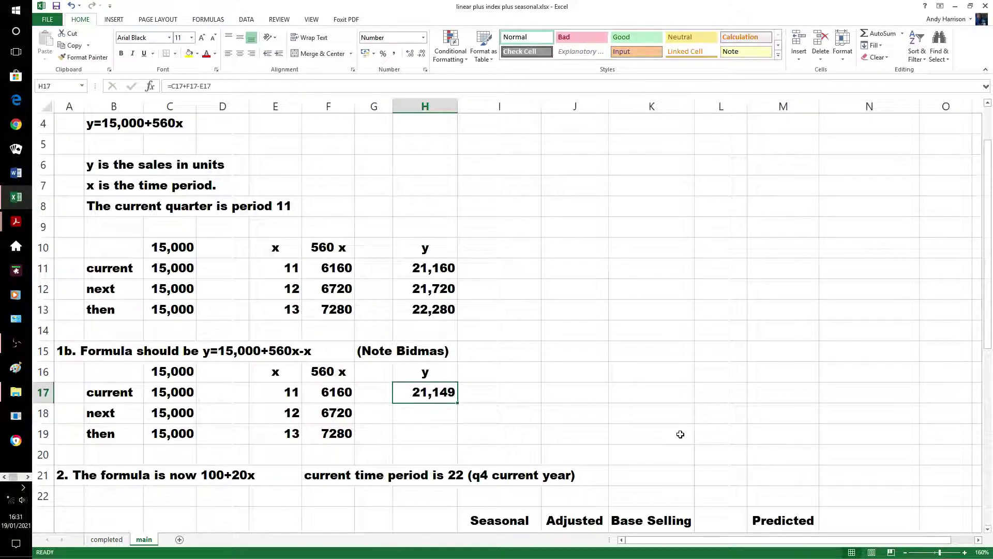
key(shift+Down)
key(shift+Down)
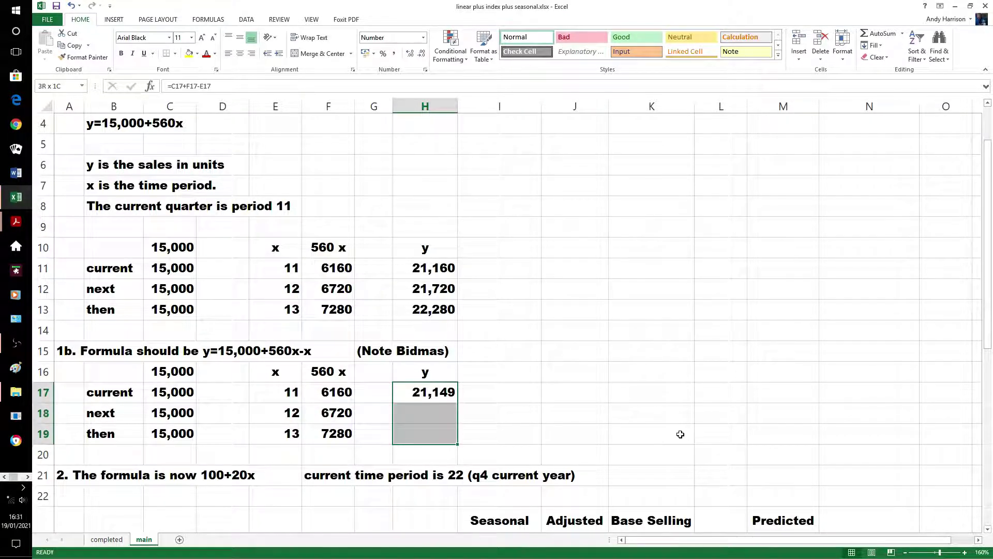
key(ctrl+d)
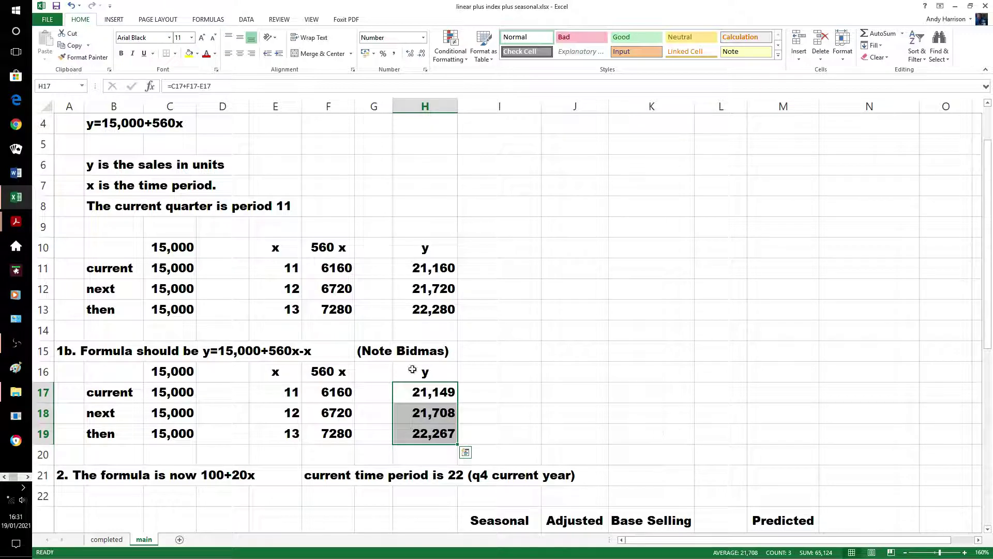
click(462, 309)
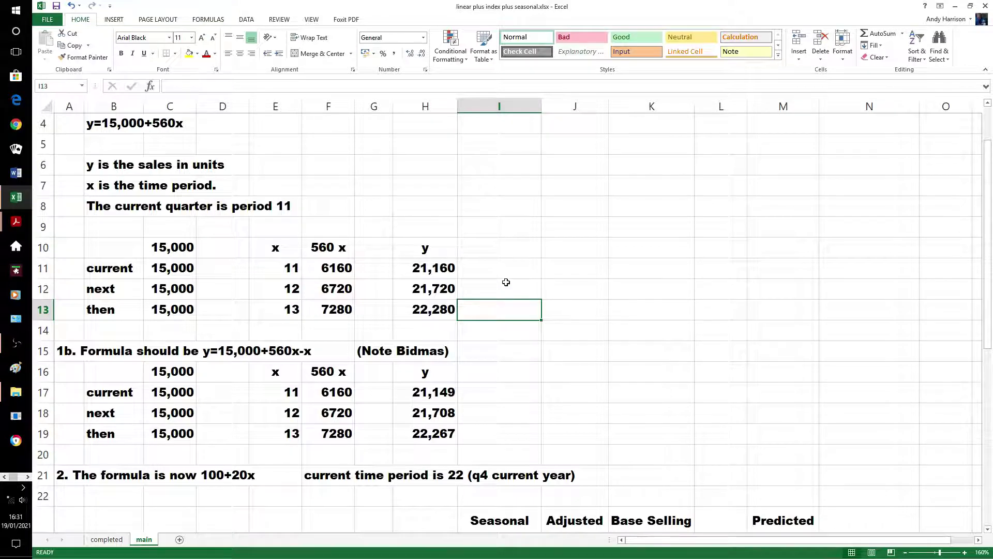
Step: Scroll down to the quarterly part 2 table in rows 16–34
scroll(506, 282, down, 3)
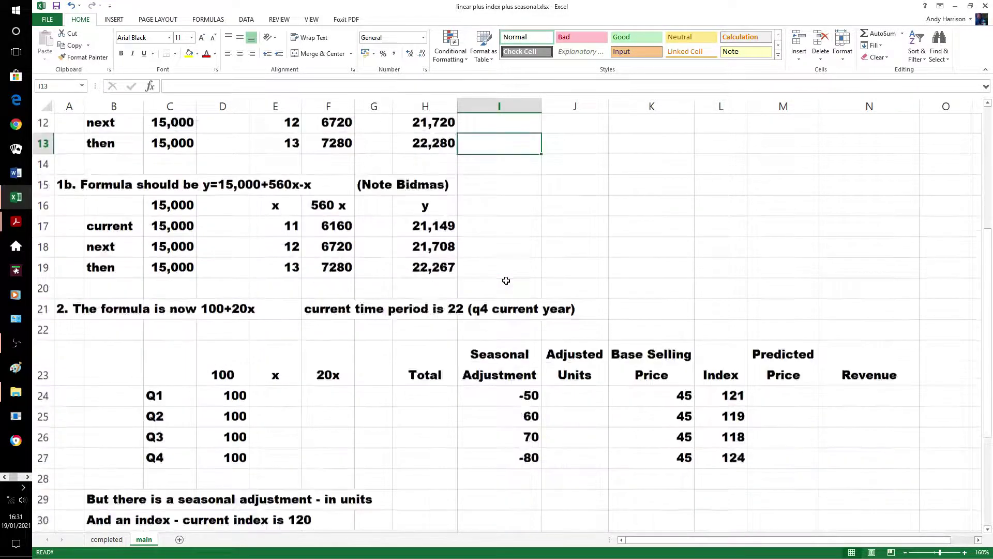
scroll(506, 280, down, 2)
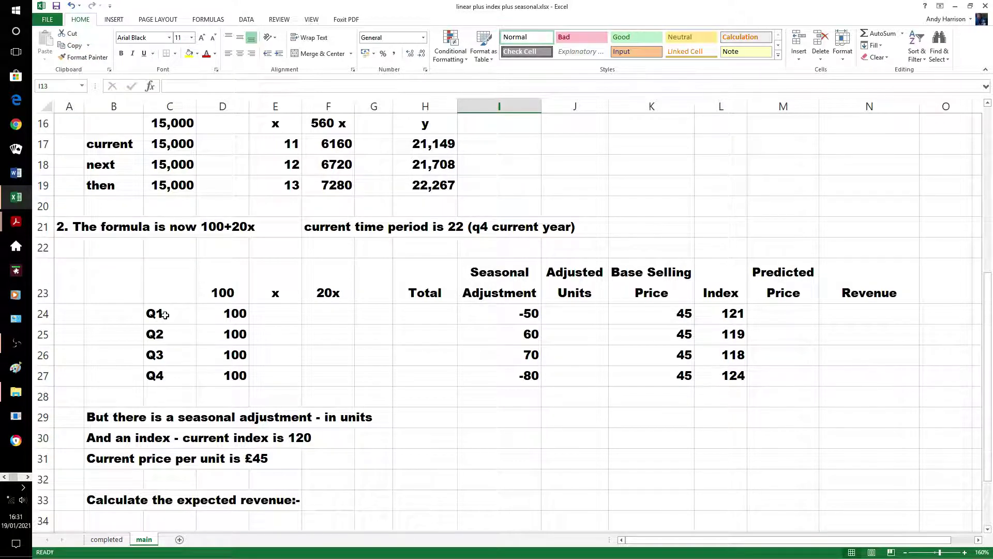
Step: Enter periods 23, 24, 25 and 26 in E24:E27 for Q1–Q4
click(263, 311)
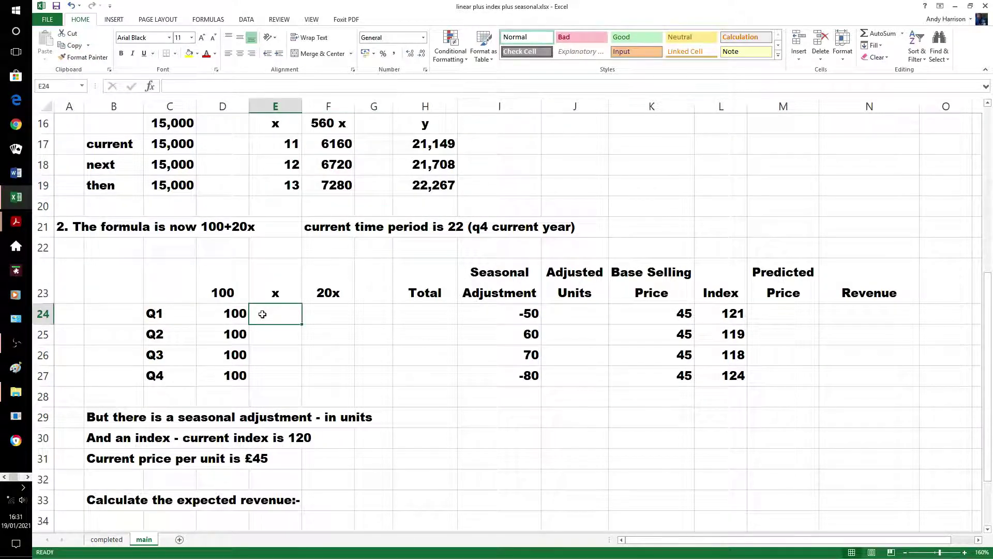
text(23)
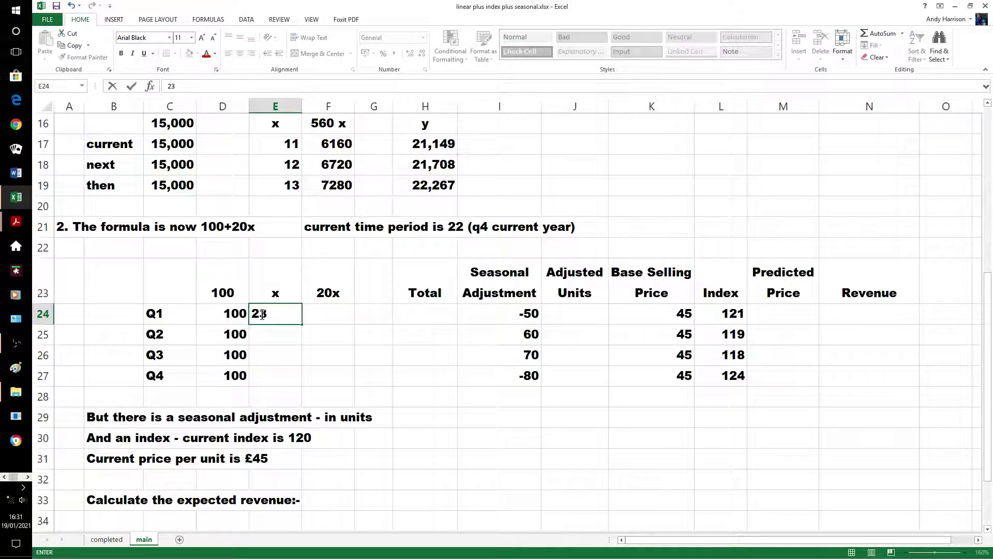
key(Return)
text(24)
key(Return)
text(25)
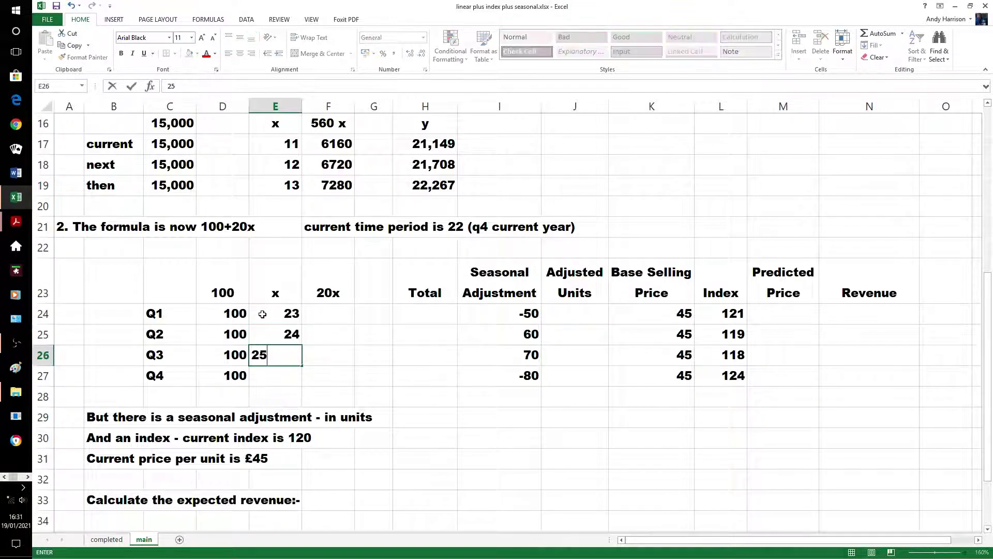
key(Return)
text(26)
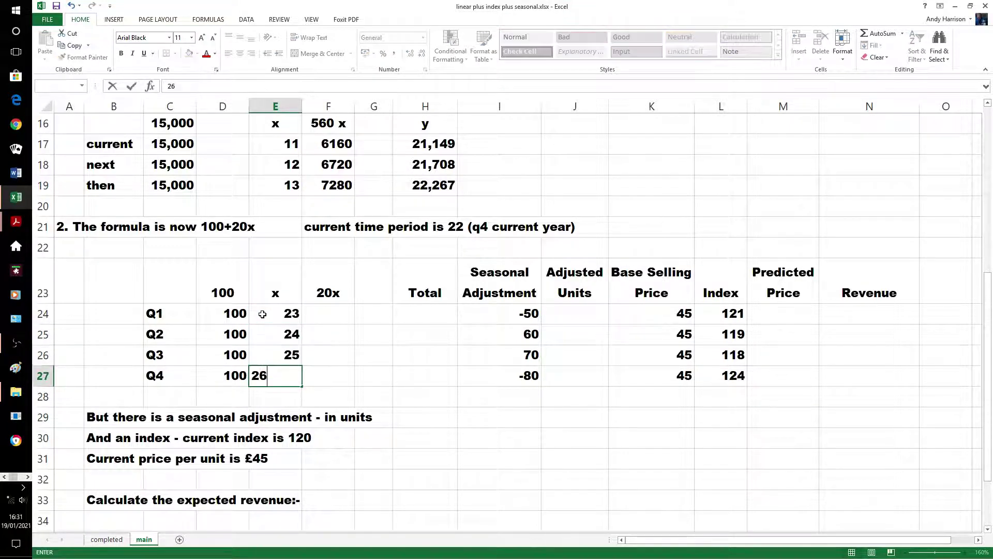
click(338, 313)
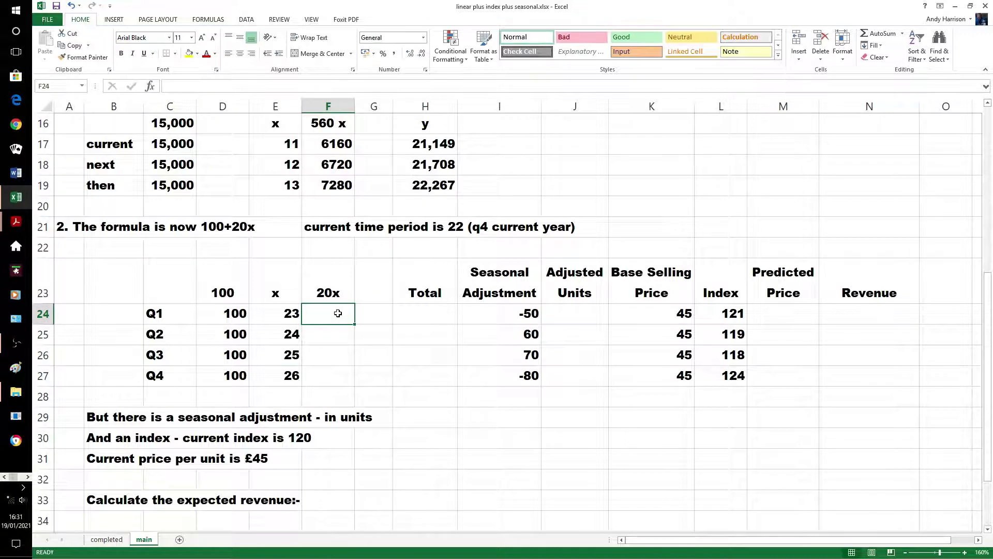
Step: Enter =E24*20 in F24 and fill it to F27, giving 460, 480, 500, 520
text(=)
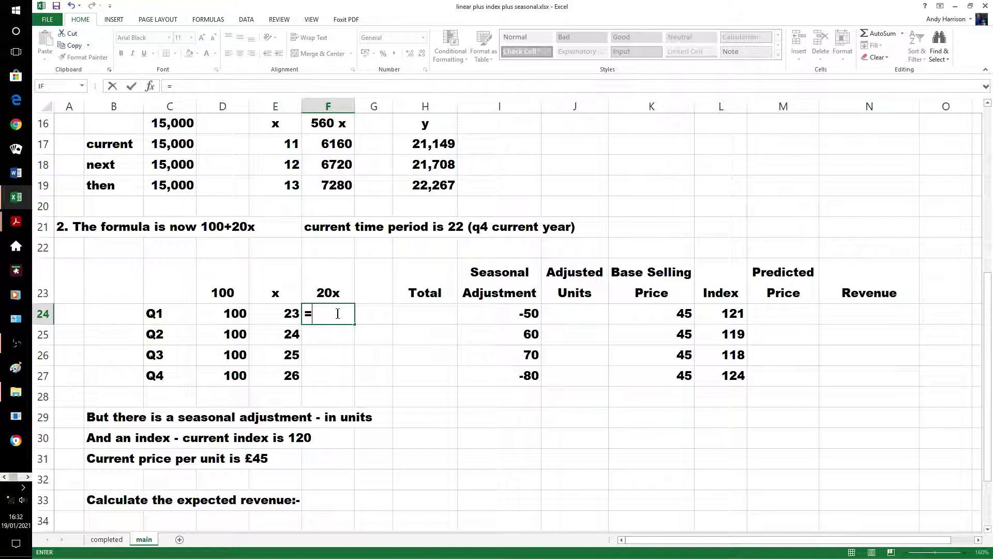
text(e24)
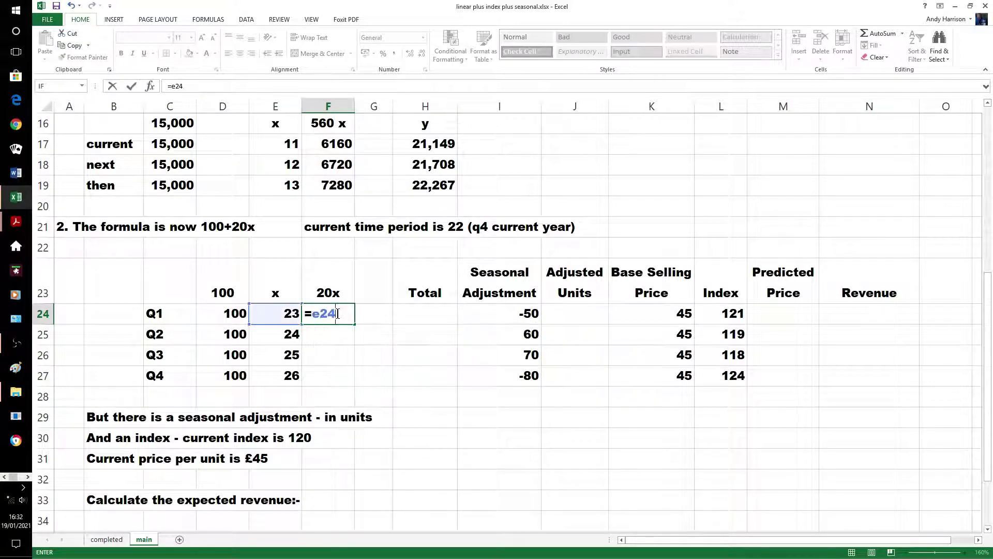
text(*20)
key(Return)
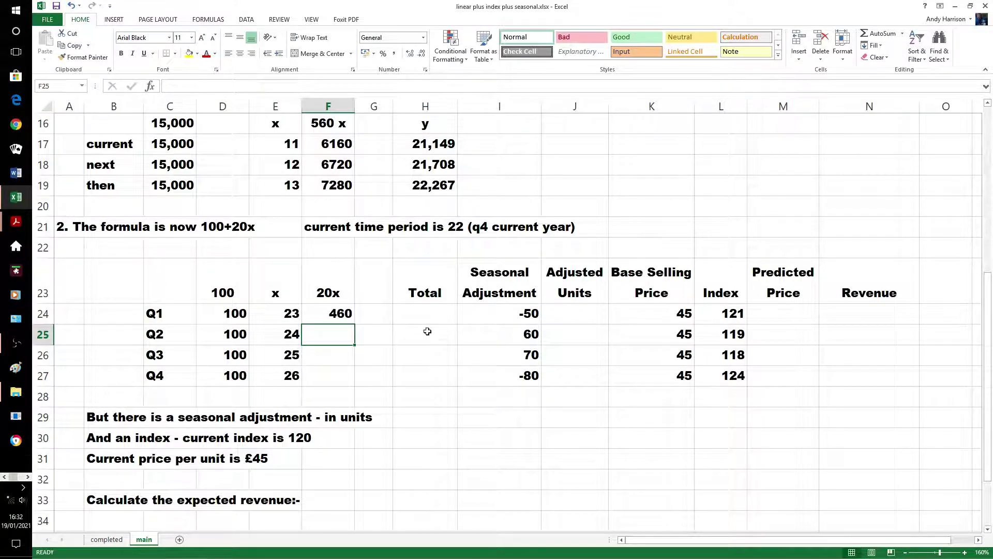
key(Up)
key(shift+Down)
key(shift+Down)
key(shift+Down)
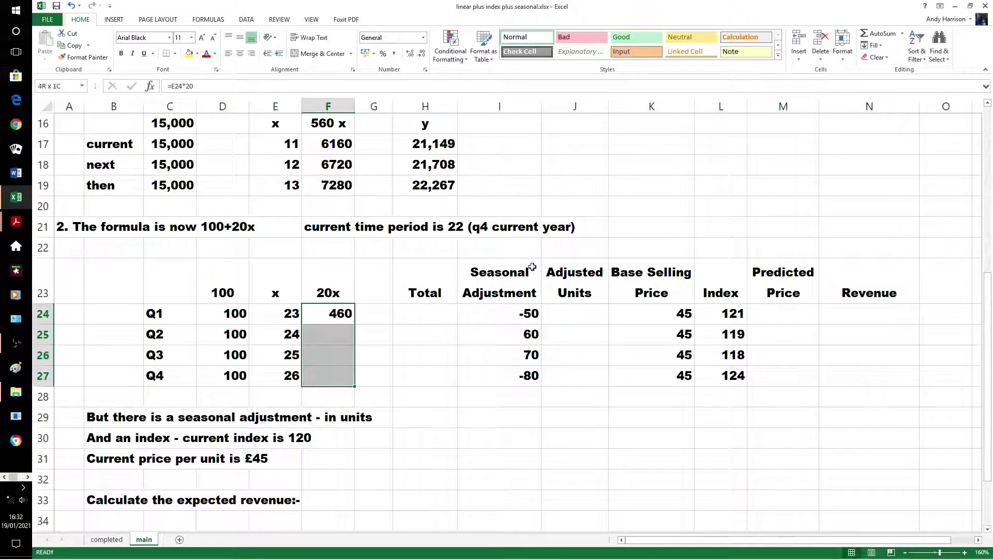
key(ctrl+d)
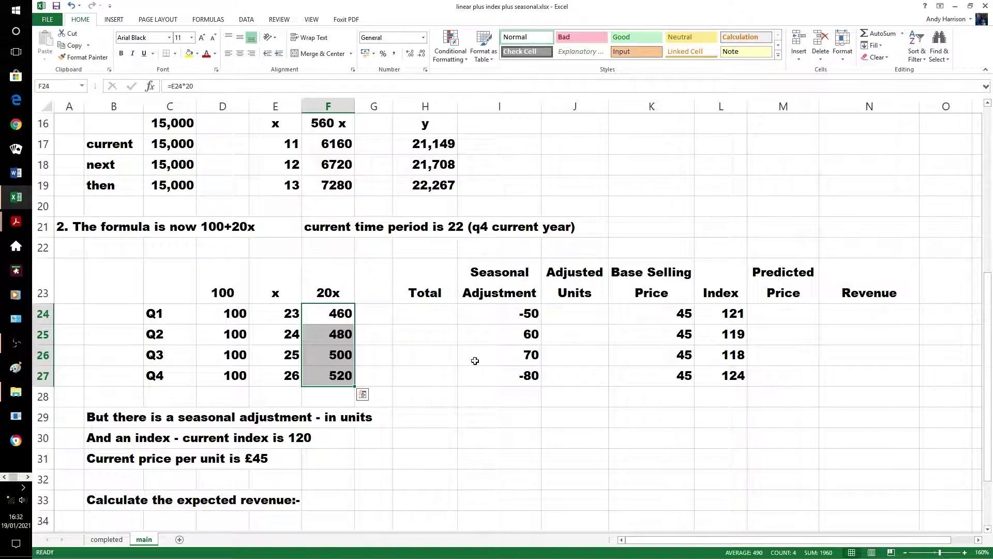
click(427, 317)
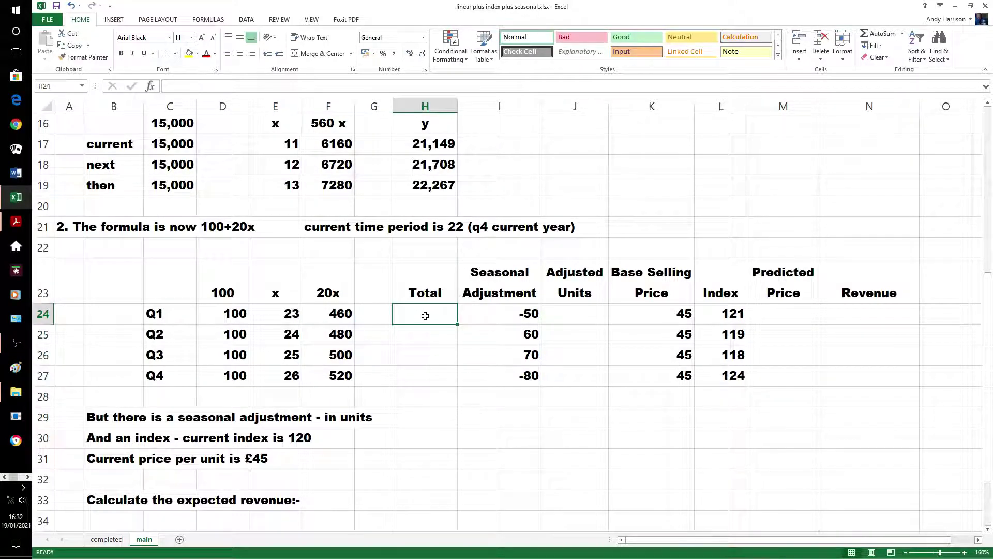
Step: Enter =D24+F24 in H24 and fill it to H27 for totals 560, 580, 600, 620
text(=)
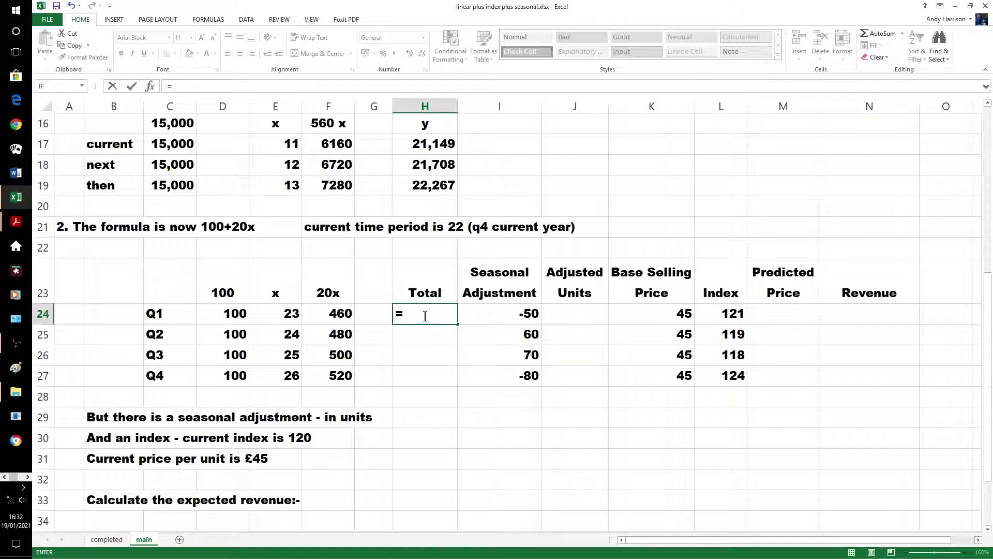
text(d25)
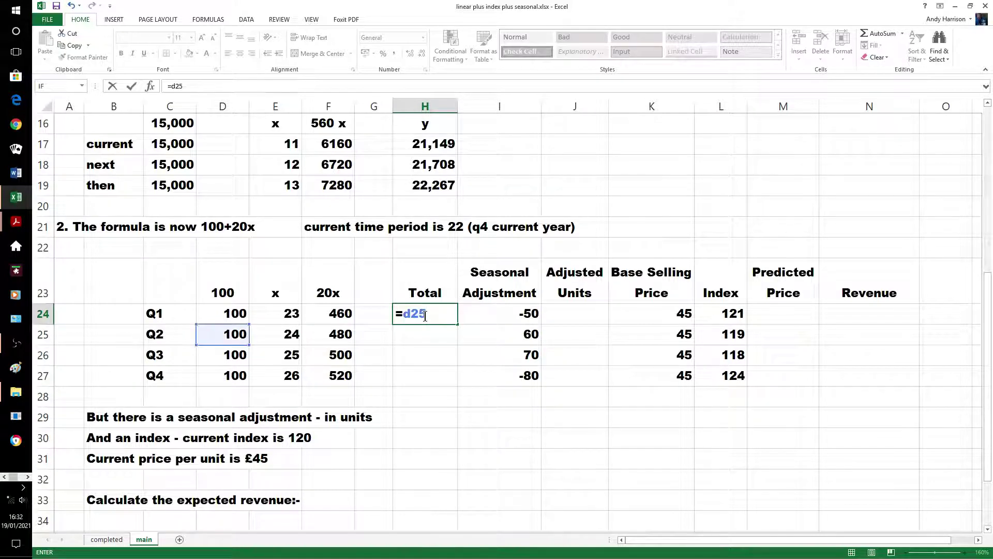
key(BackSpace)
text(4)
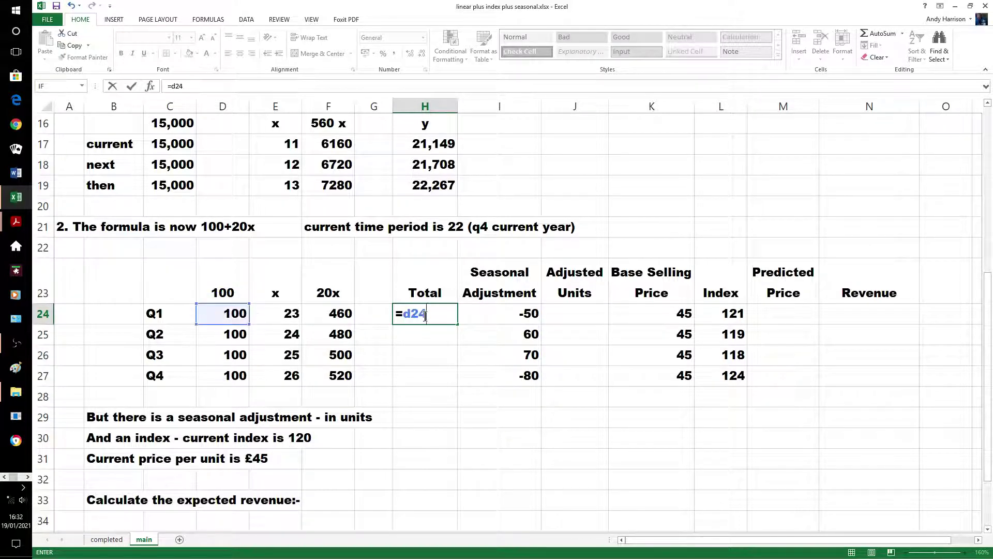
text(+f)
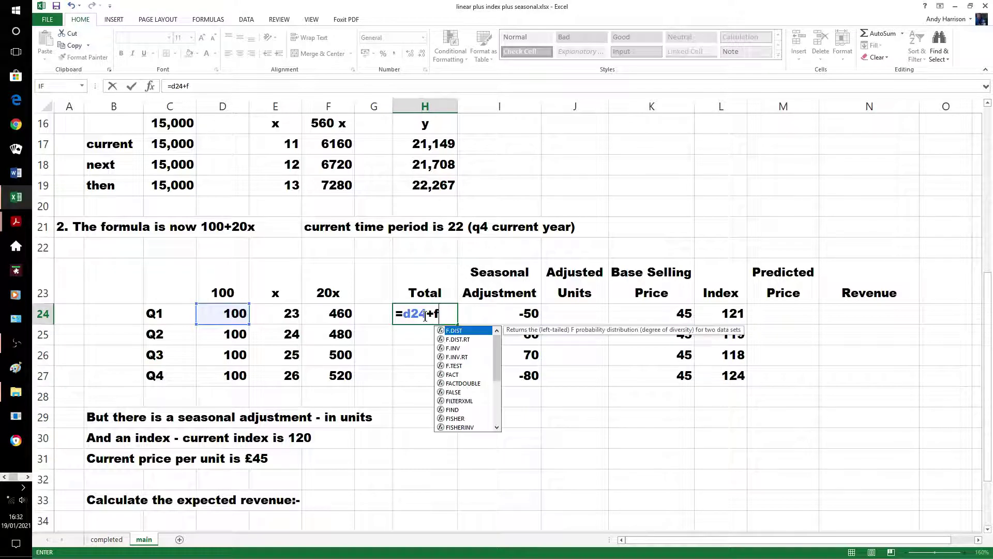
text(24)
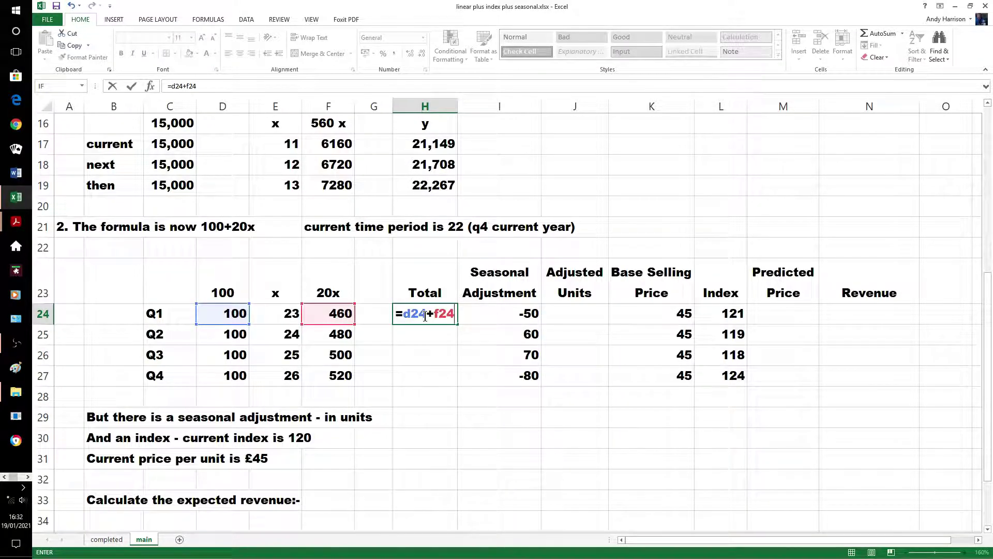
key(Return)
key(Up)
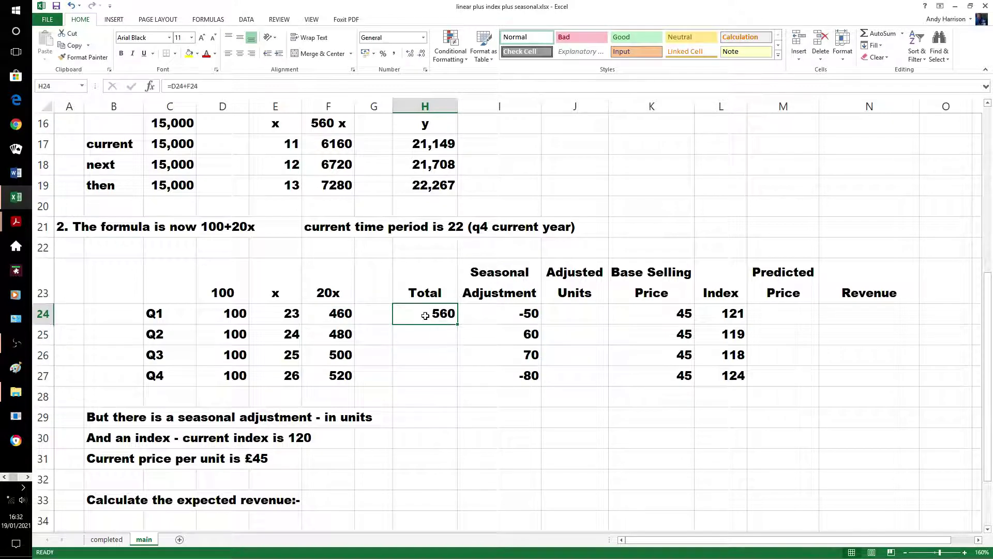
key(shift+Down)
key(shift+Down)
key(shift+Down)
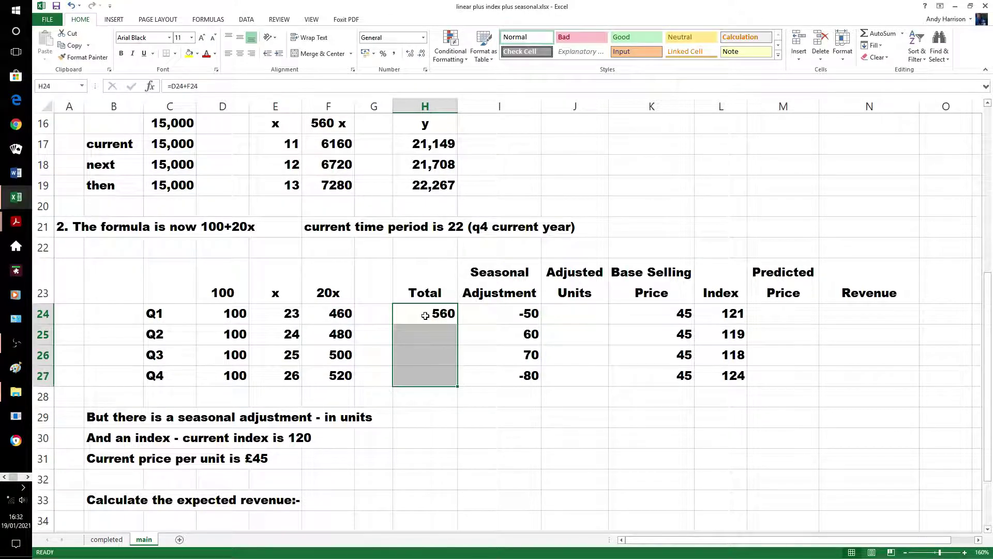
key(ctrl+d)
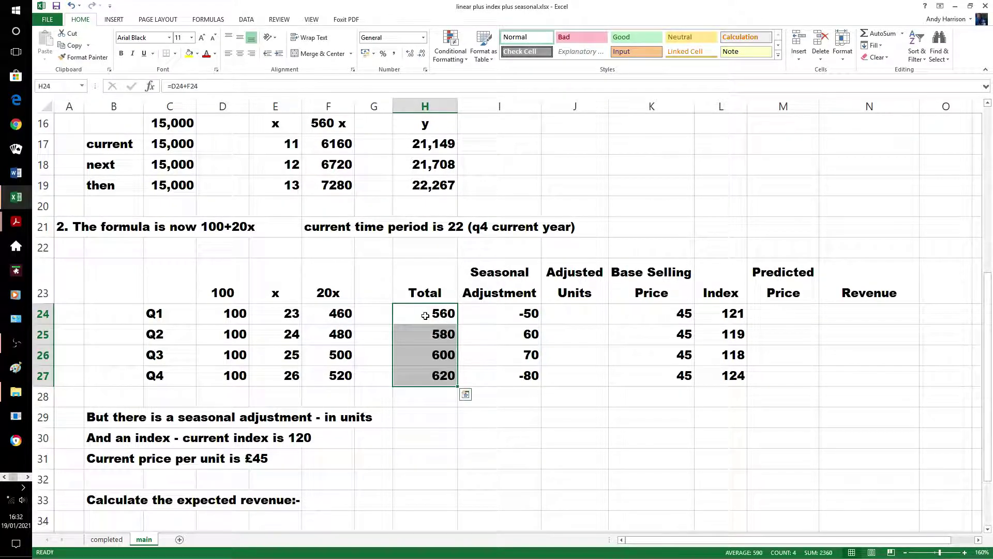
click(435, 400)
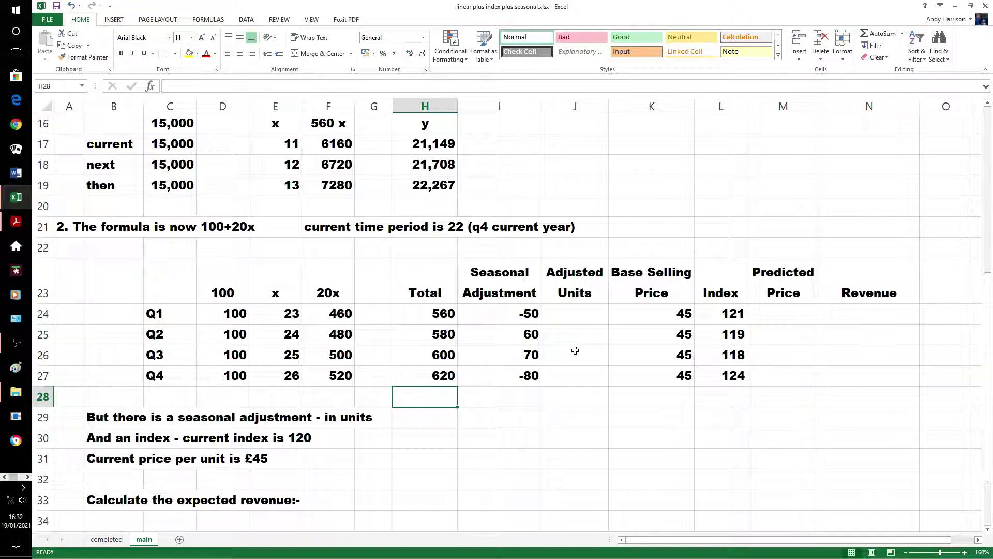
Step: Enter =H24+I24 in J24 and fill it to J27 (510, 640, 670, 540)
click(569, 314)
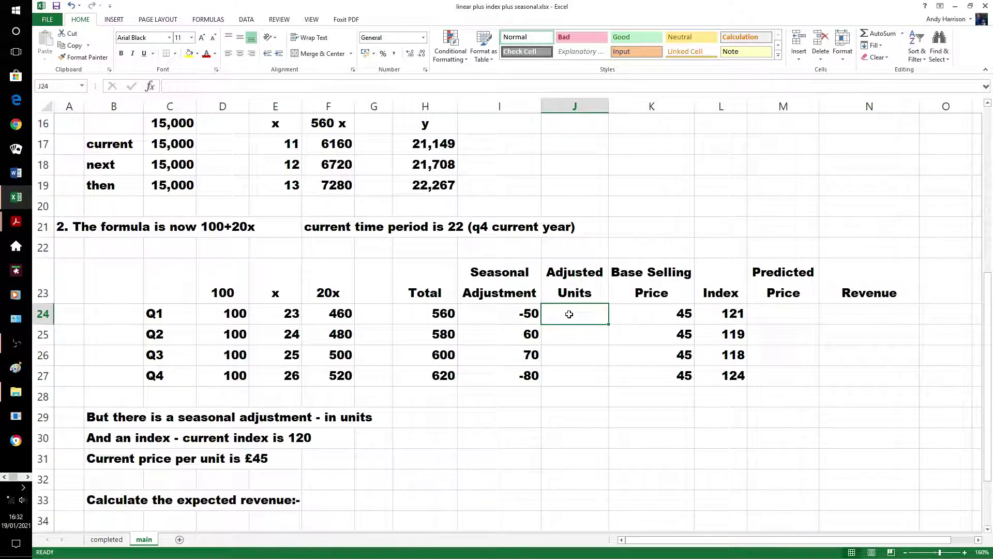
text(=)
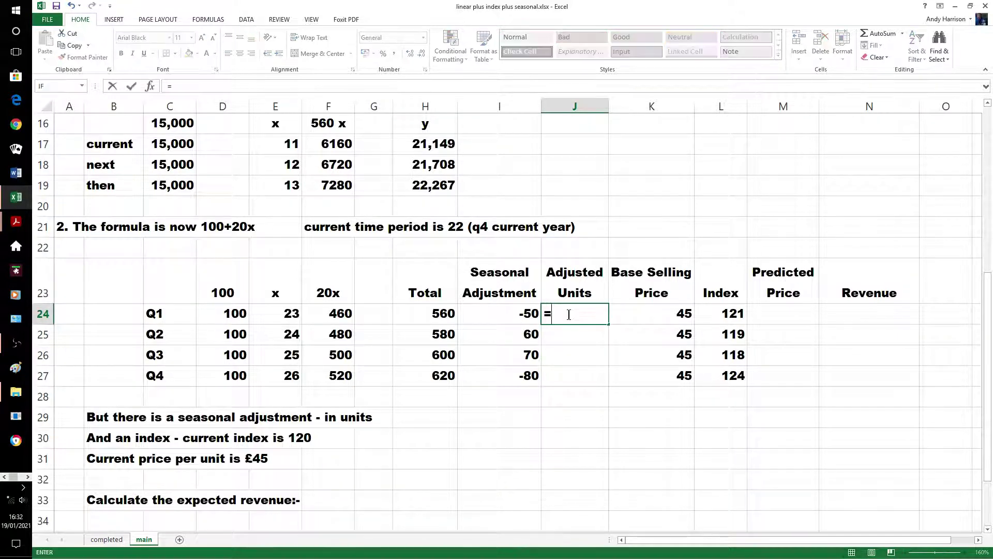
text(h24+)
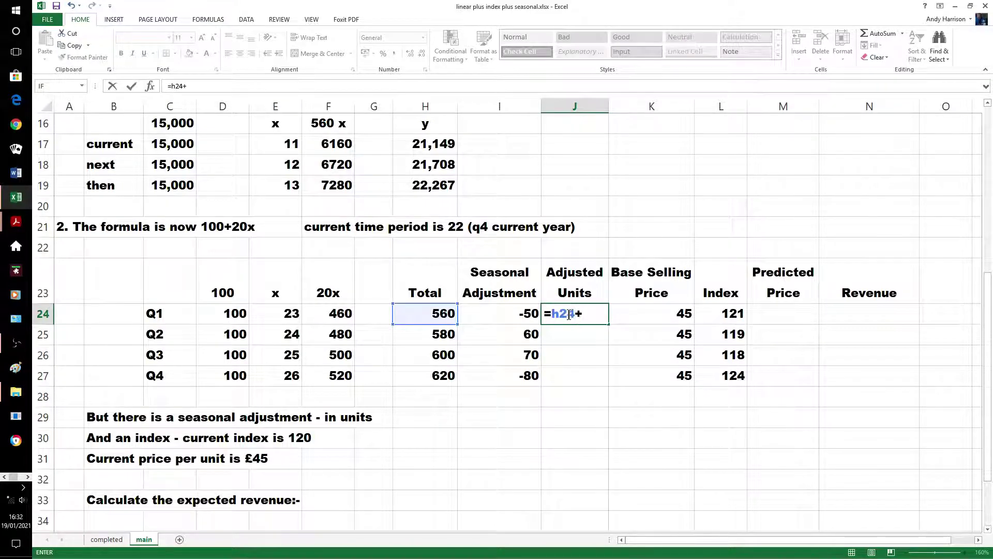
text(i24)
key(Return)
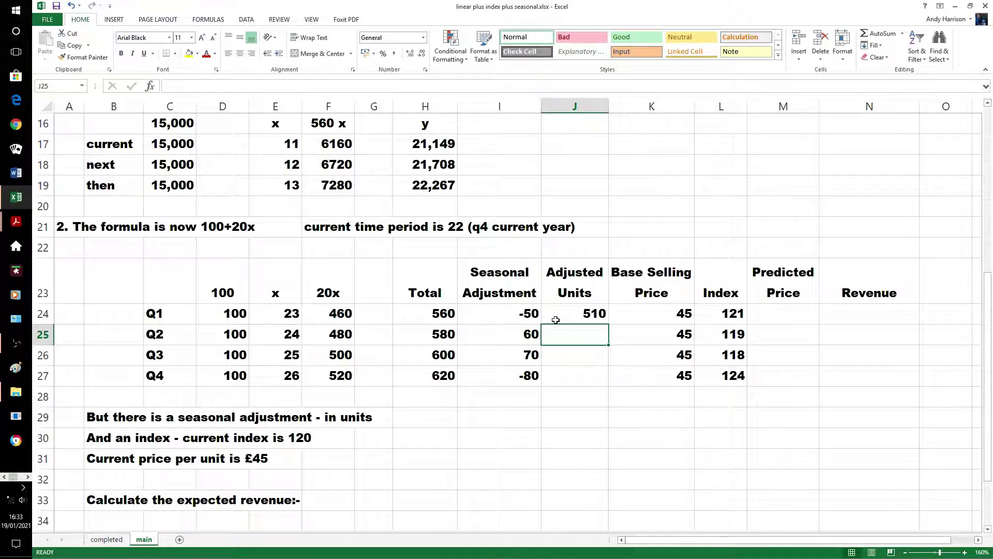
click(593, 317)
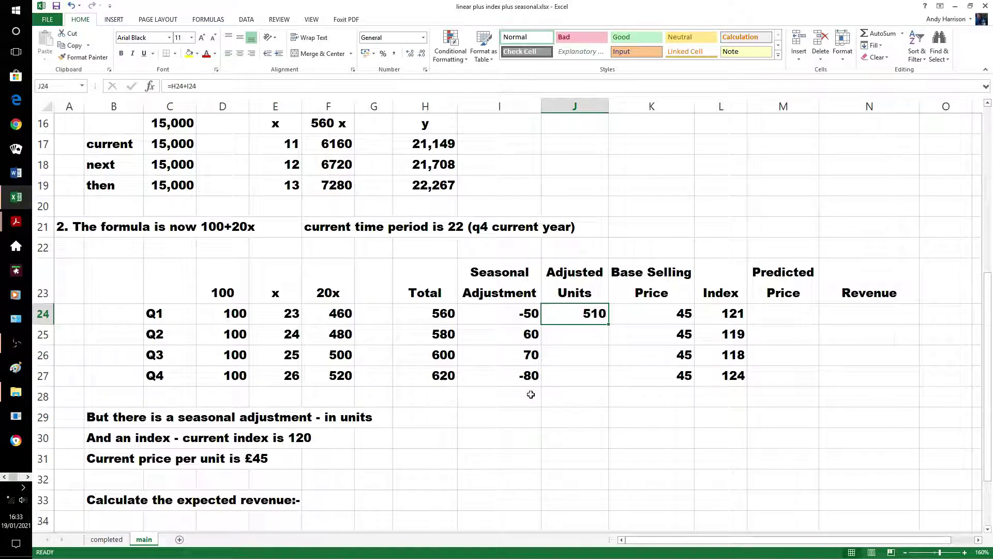
key(shift+Down)
key(shift+Down)
key(shift+Down)
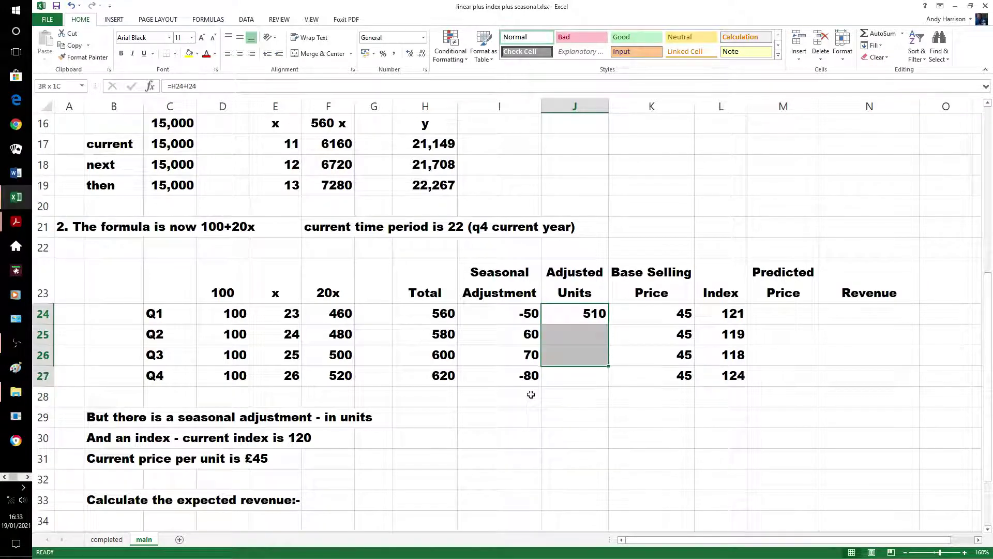
key(ctrl+d)
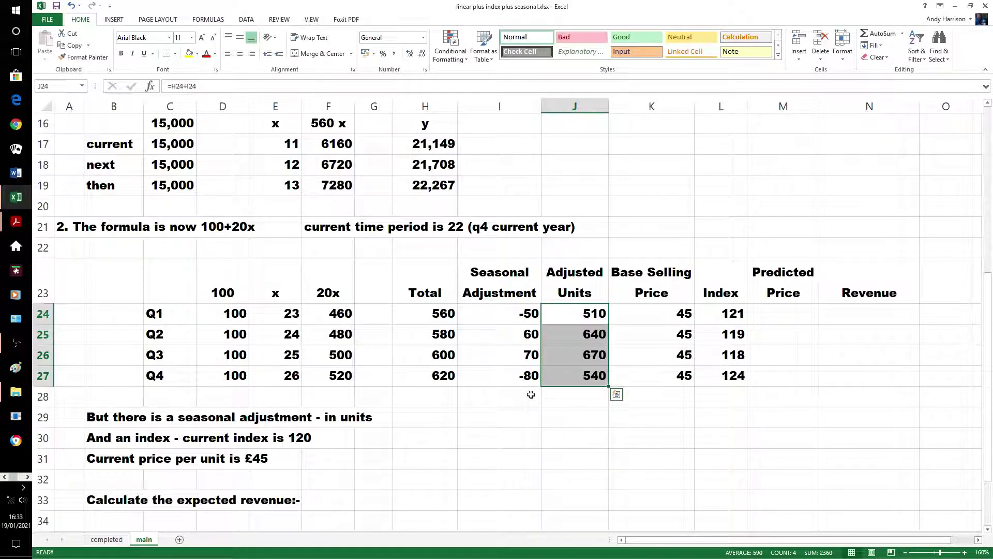
click(571, 415)
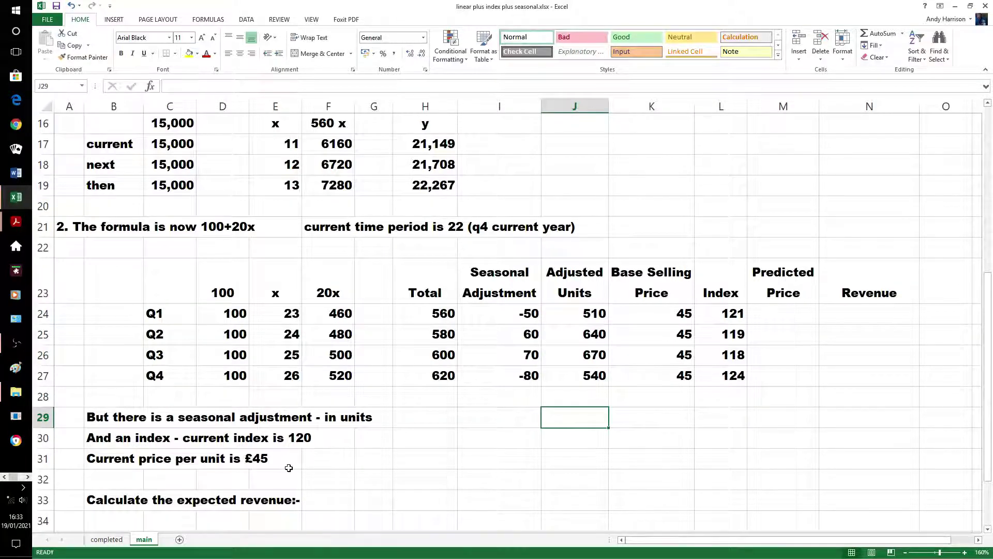
Step: Enter =K24/120*L24 in M24 and fill it to M27 (£45.38, £44.63, £44.25, £46.50)
click(766, 317)
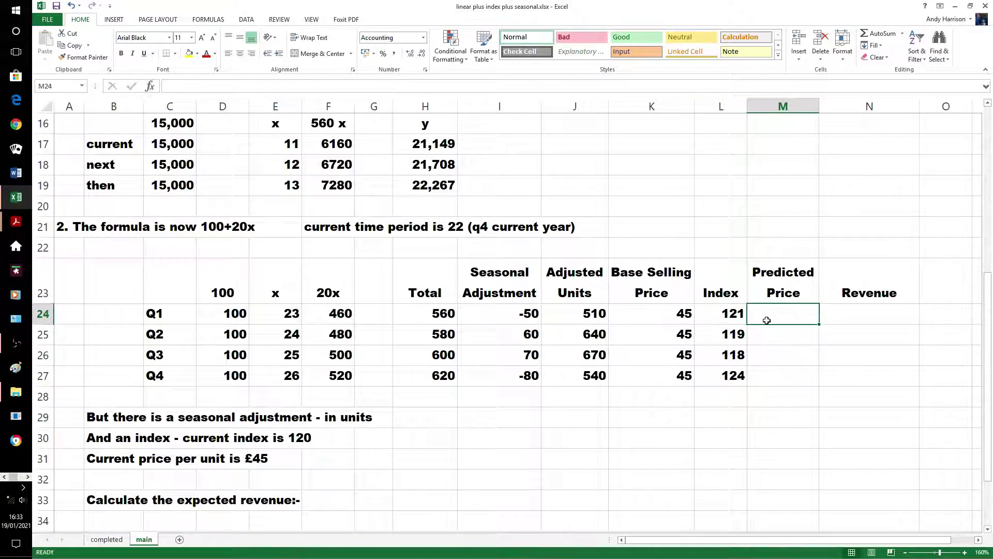
text(=)
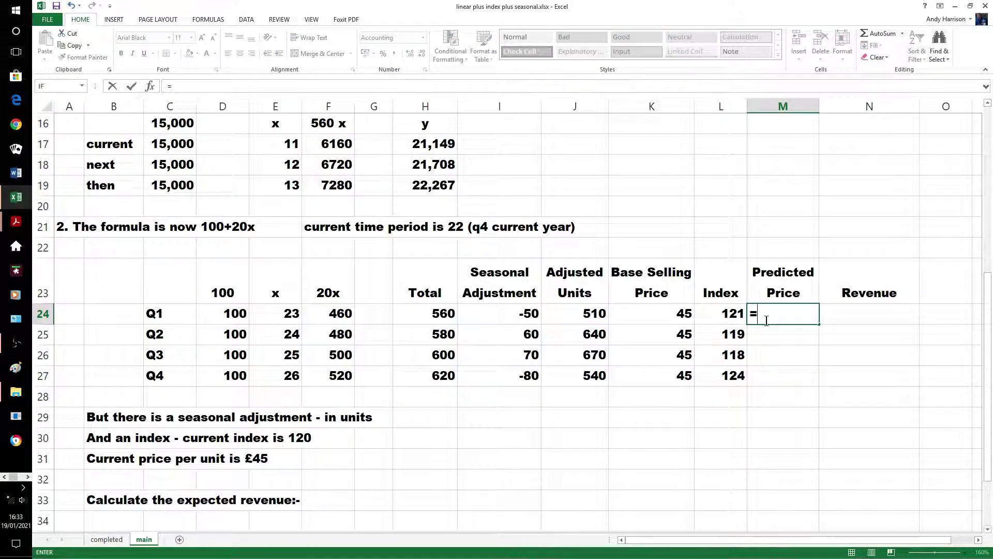
text(k)
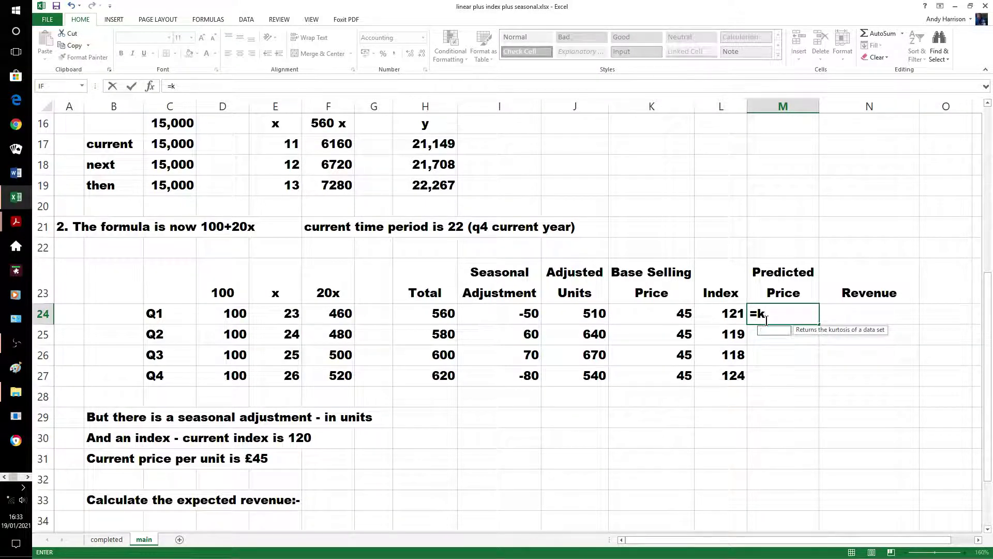
text(24)
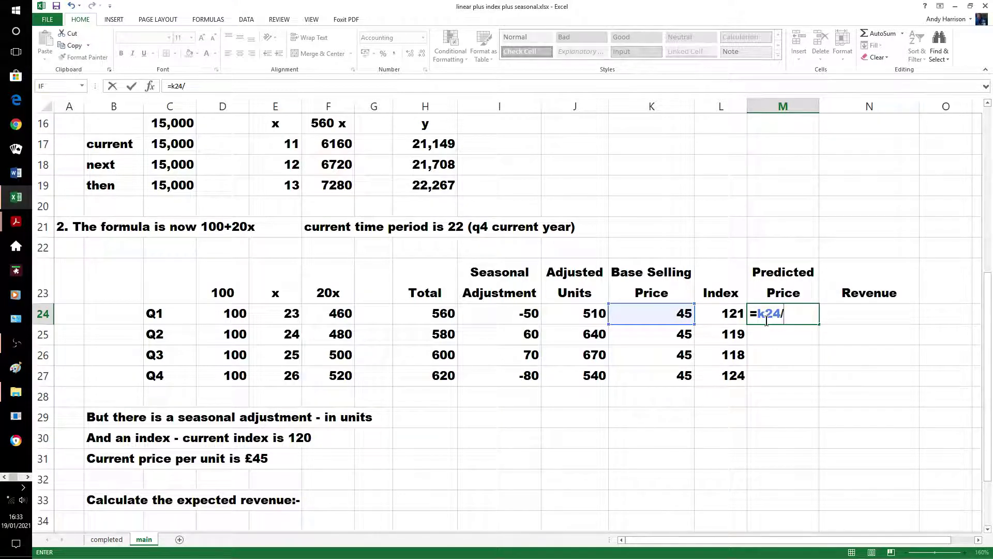
text(/120*l24)
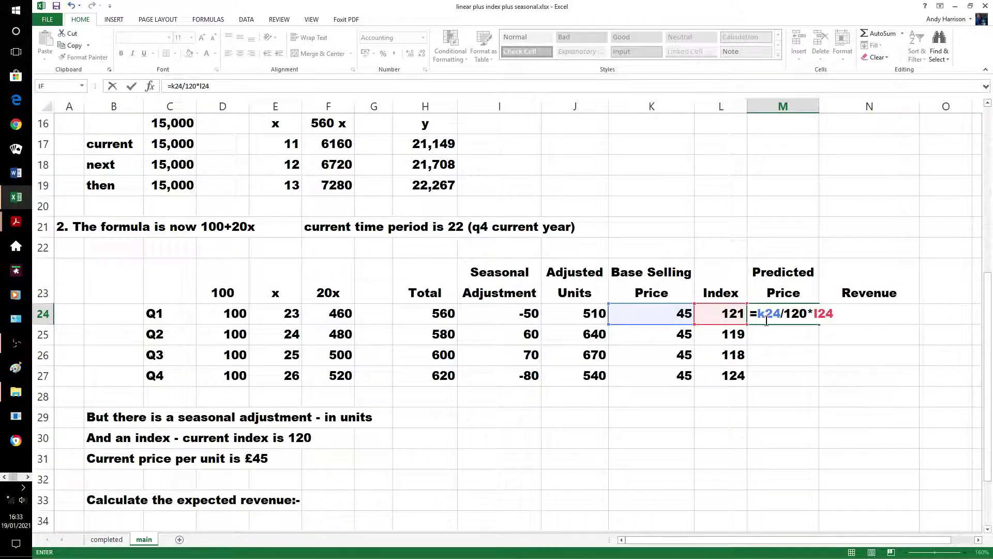
key(Return)
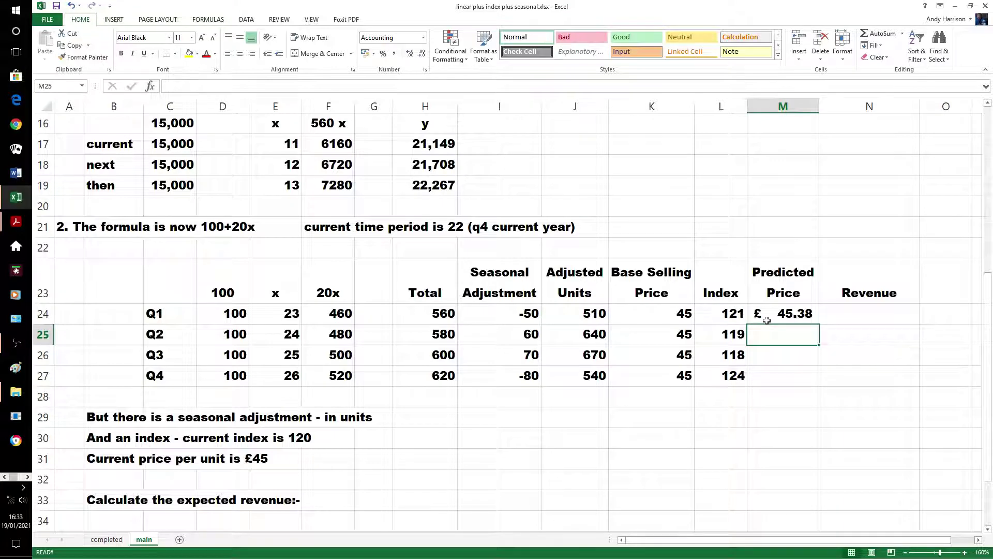
click(767, 320)
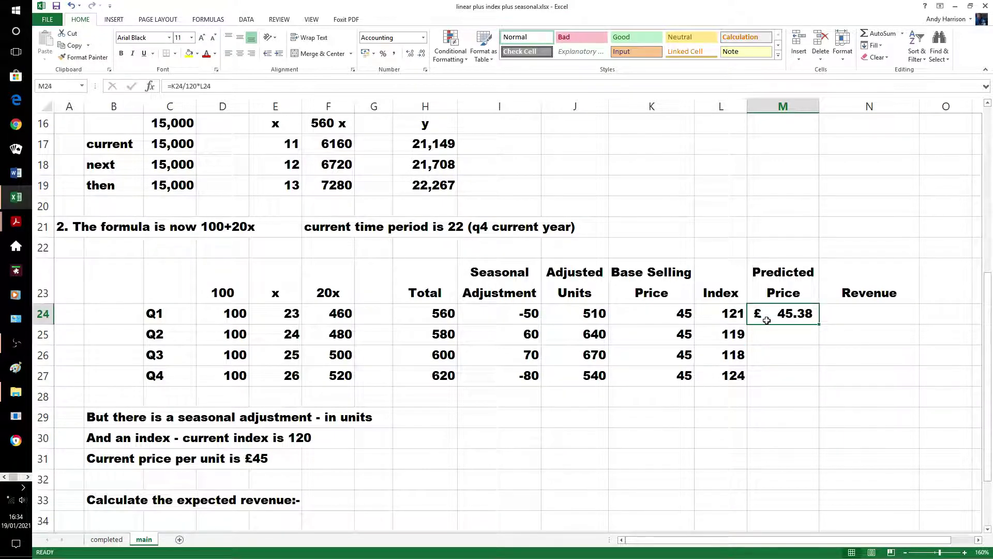
key(shift+Down)
key(shift+Down)
key(shift+Down)
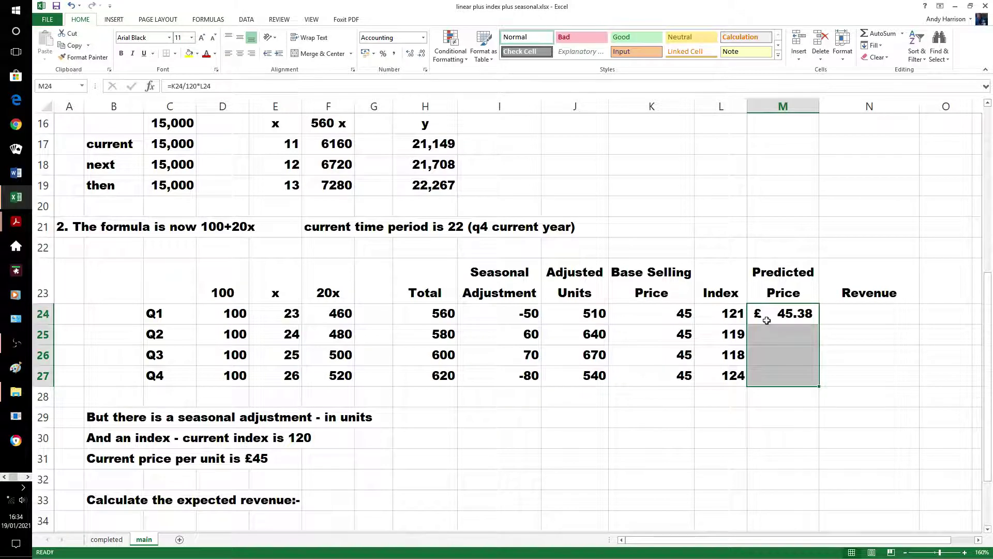
key(ctrl+d)
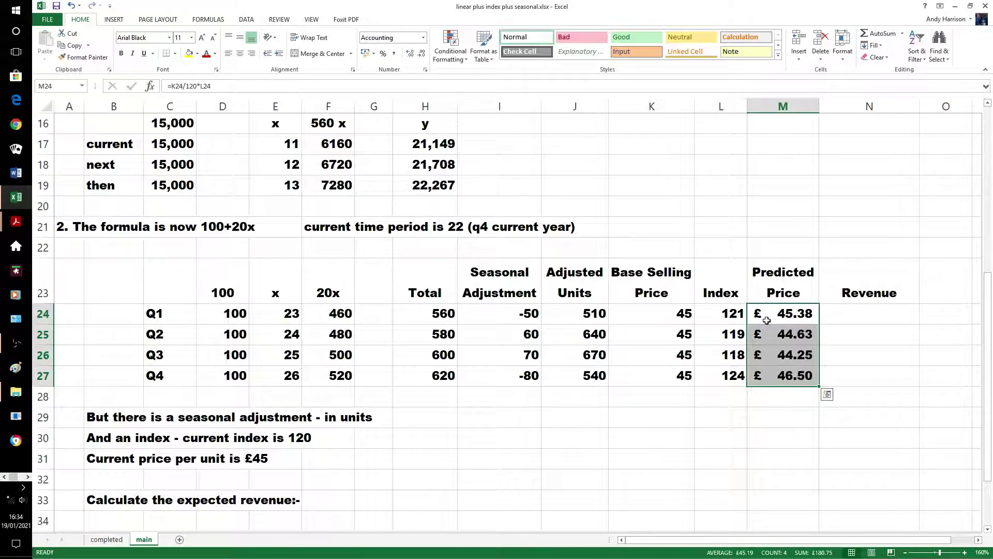
click(791, 410)
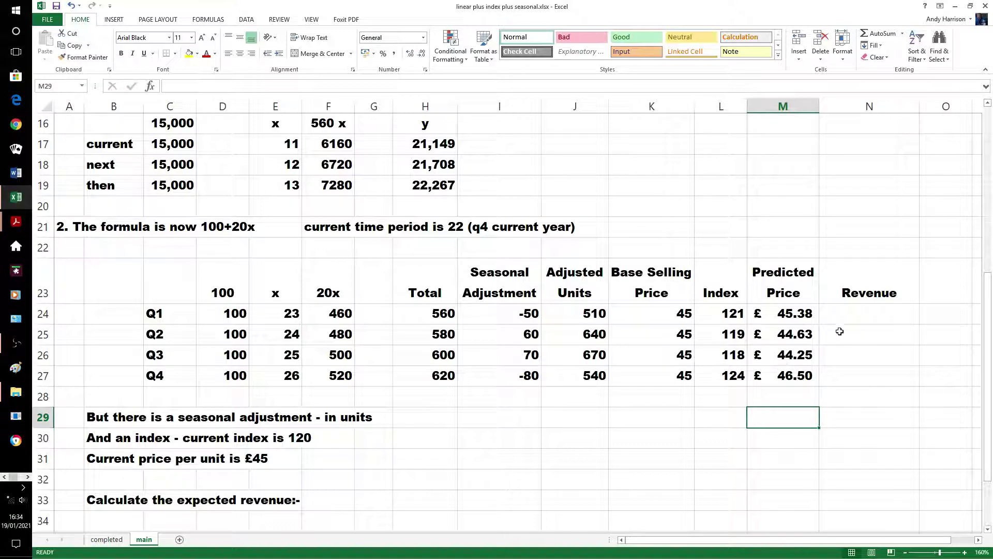
Step: Enter =J24*M24 in N24 and fill it to N27, from £23,141.25 to £25,110.00
click(847, 321)
text(=)
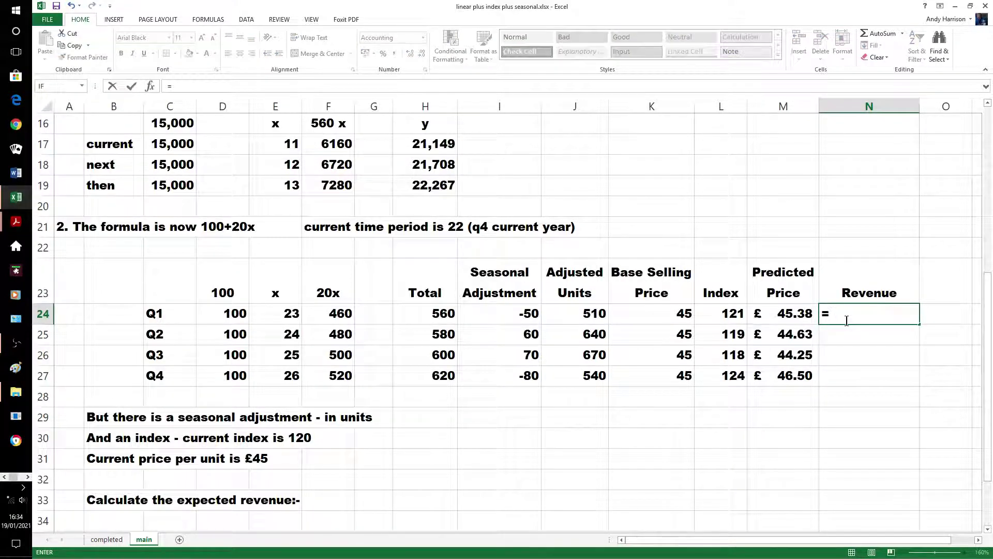
text(j24)
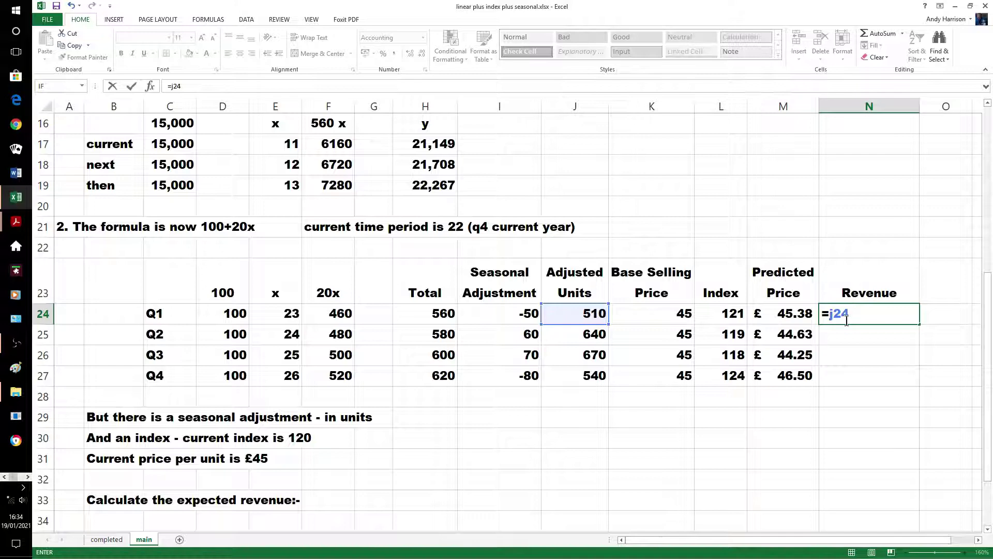
text(*m24)
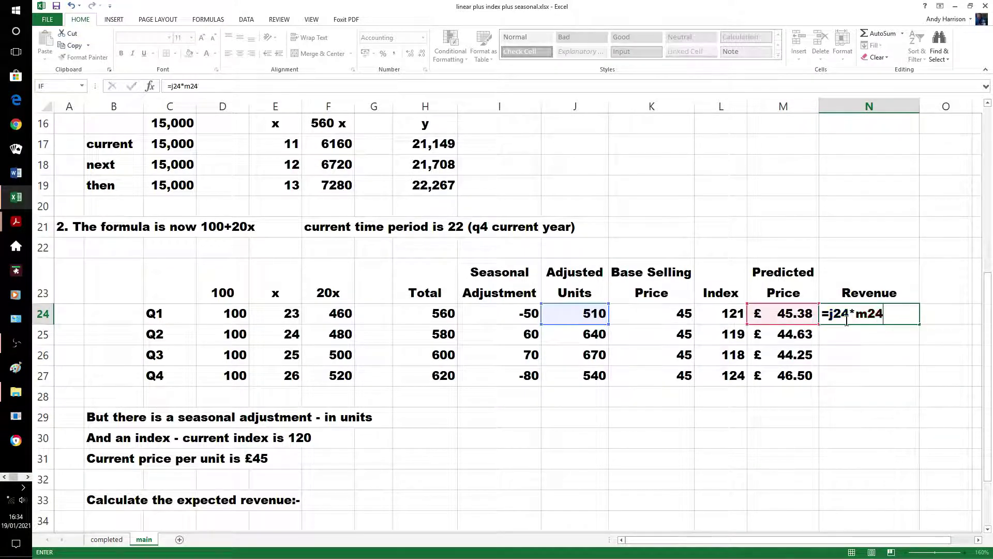
key(Return)
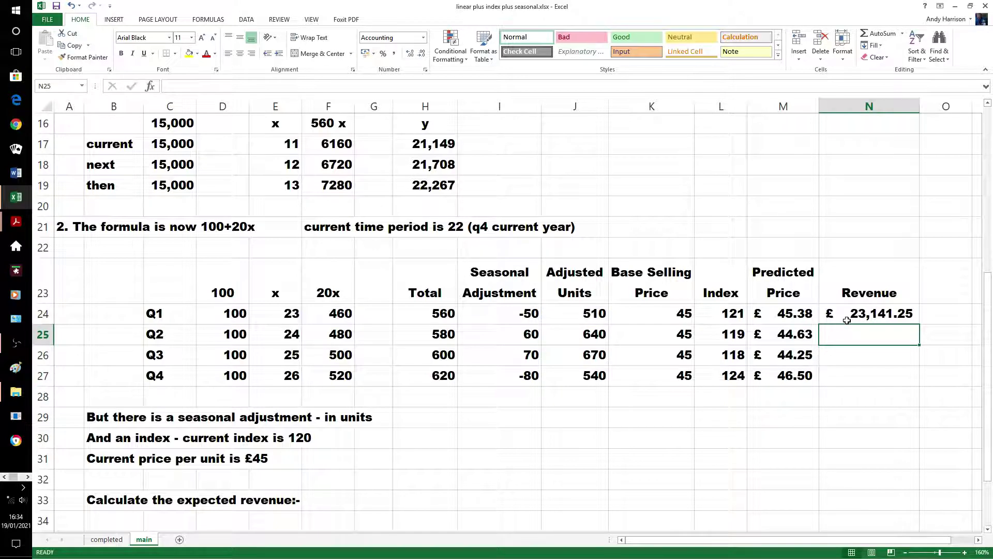
click(847, 320)
key(shift+Down)
key(shift+Down)
key(shift+Down)
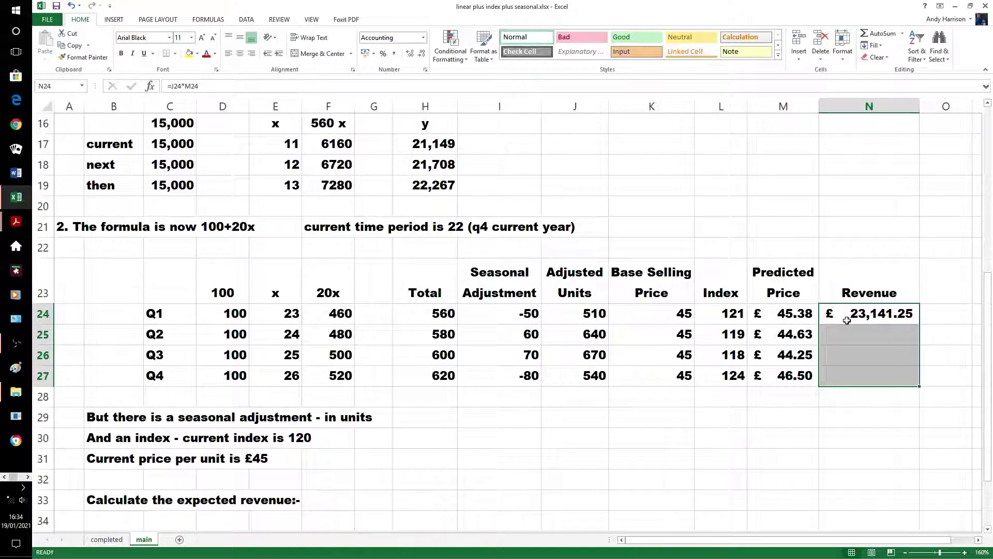
key(ctrl+d)
click(813, 430)
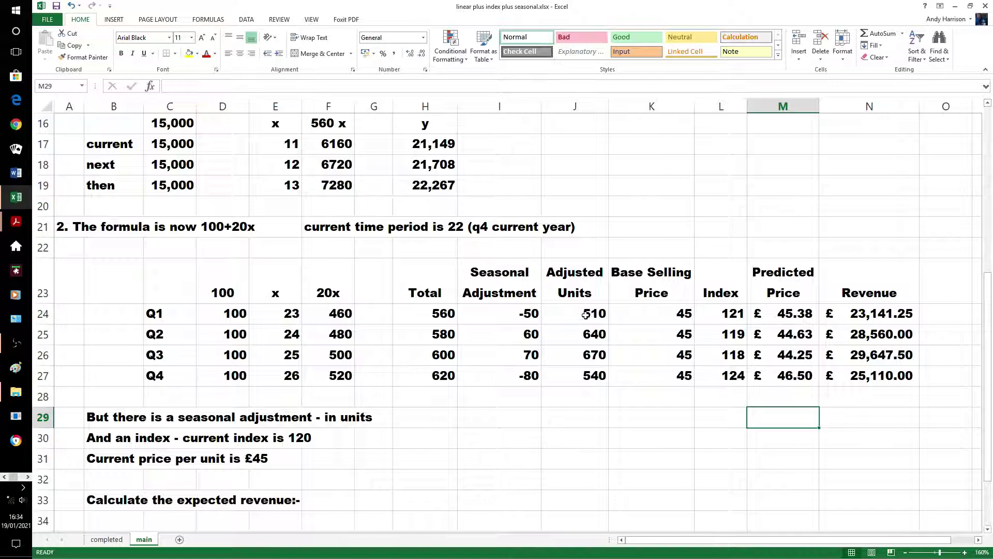
click(480, 432)
scroll(480, 432, down, 3)
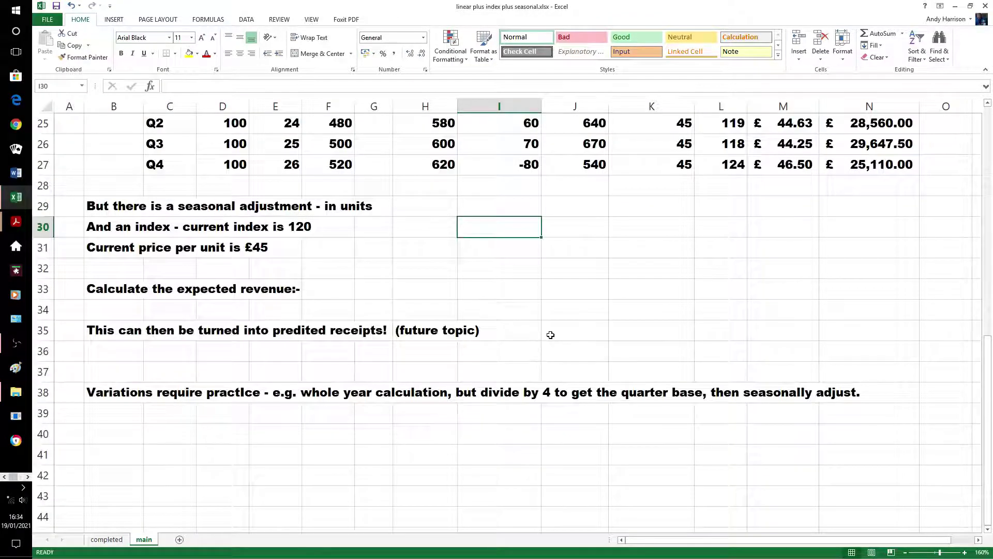
scroll(555, 324, up, 1)
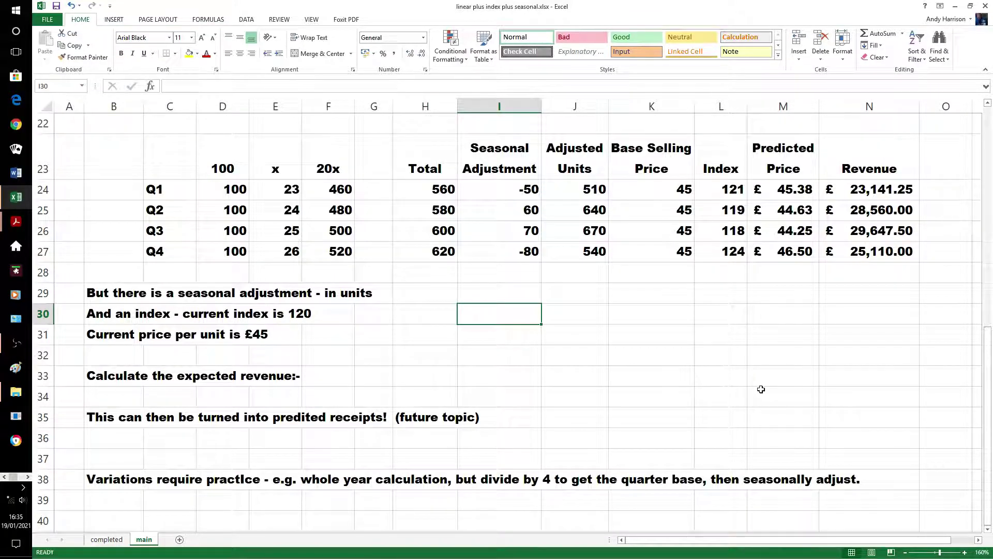
scroll(761, 389, up, 2)
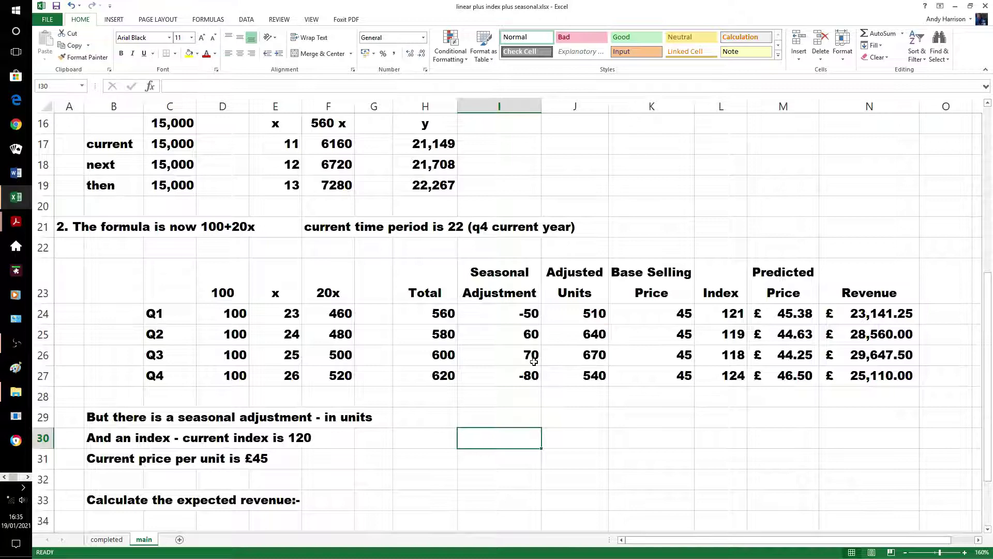